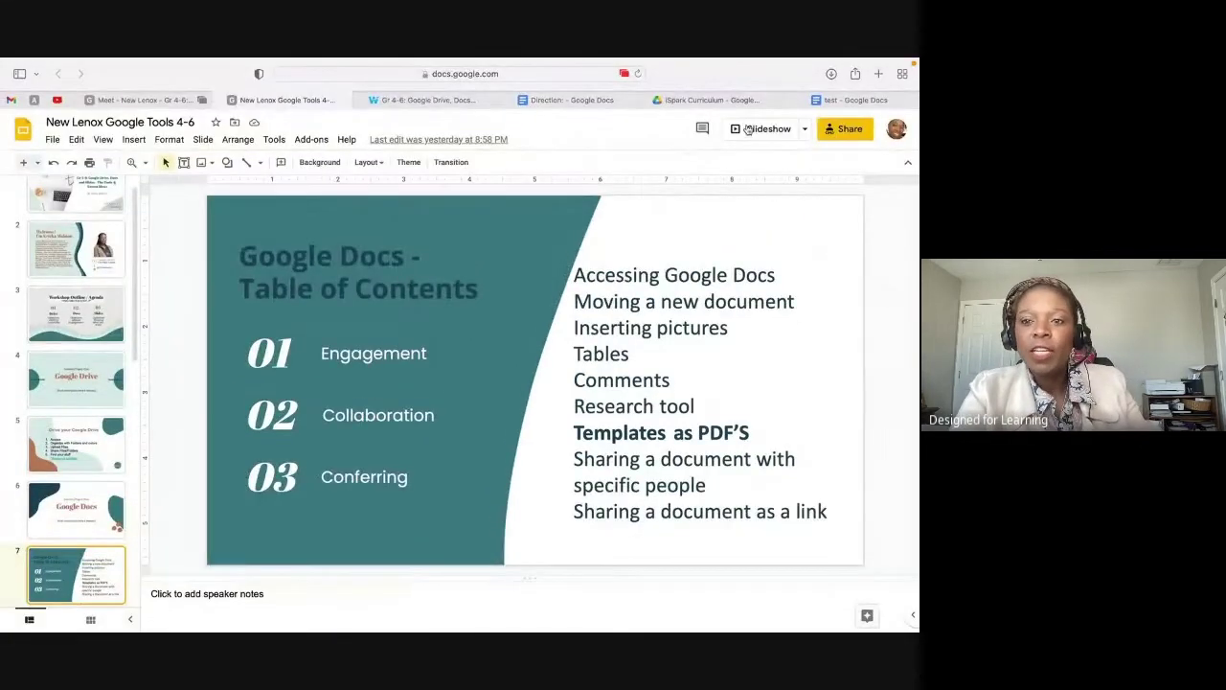
Go to the empty test document, try Insert image > Search the web, then close the search panel.
click(812, 101)
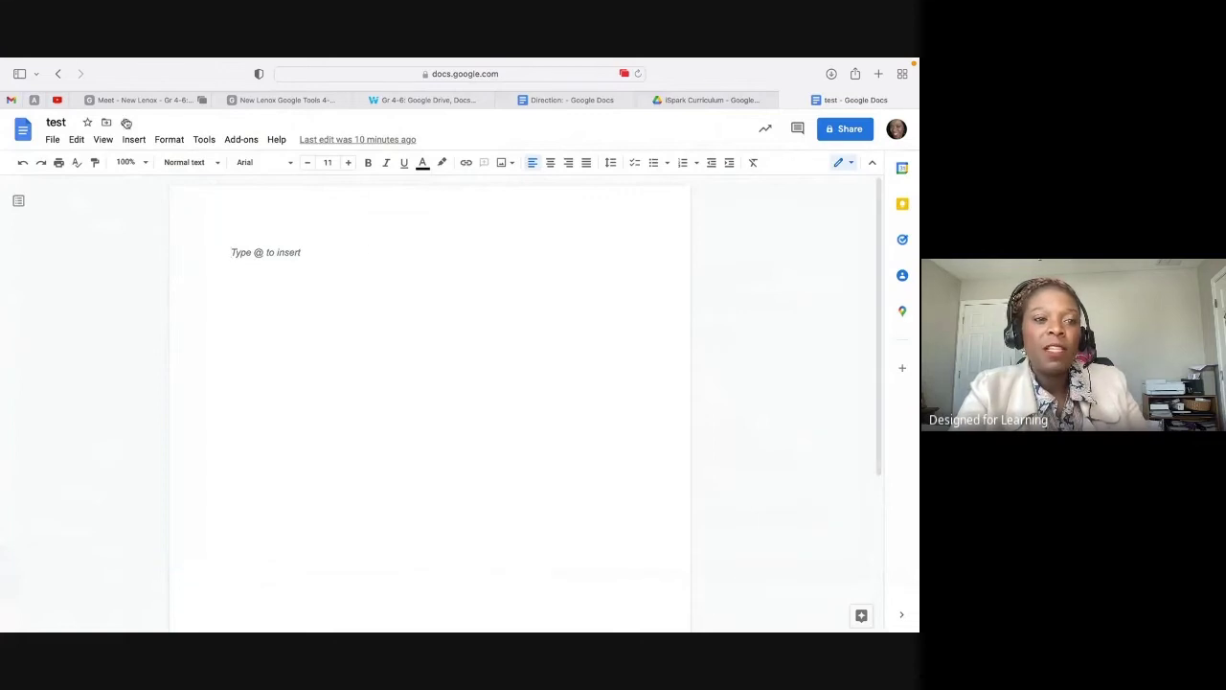
click(276, 102)
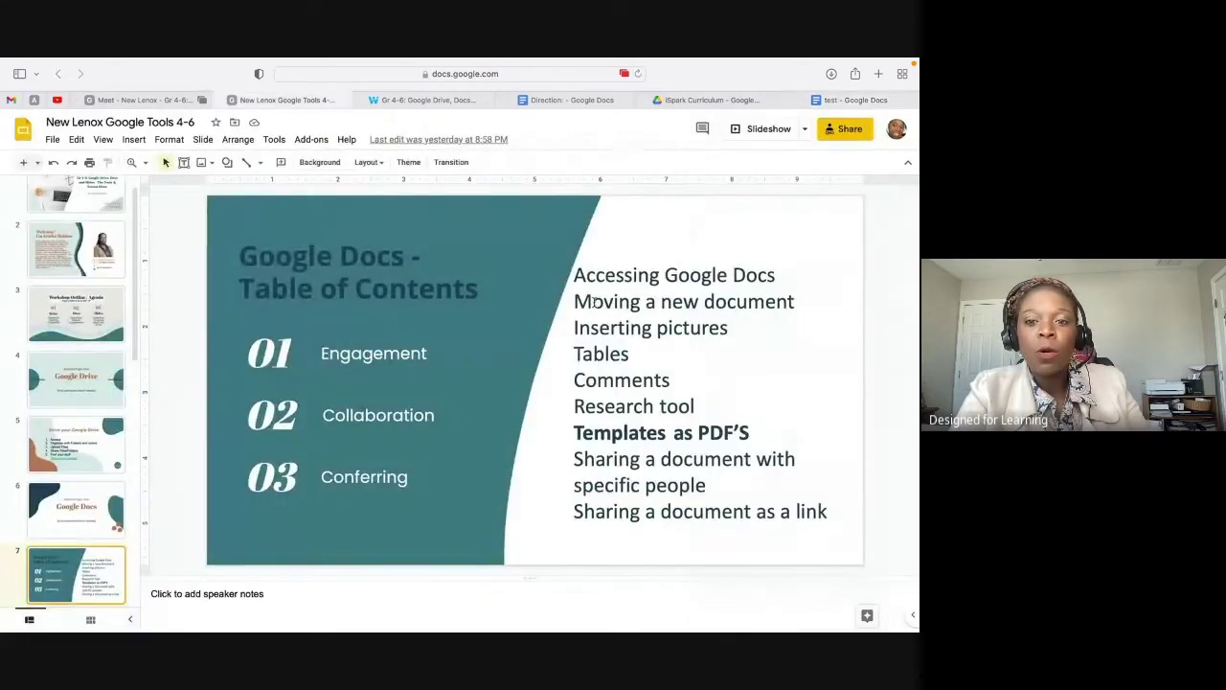
click(850, 101)
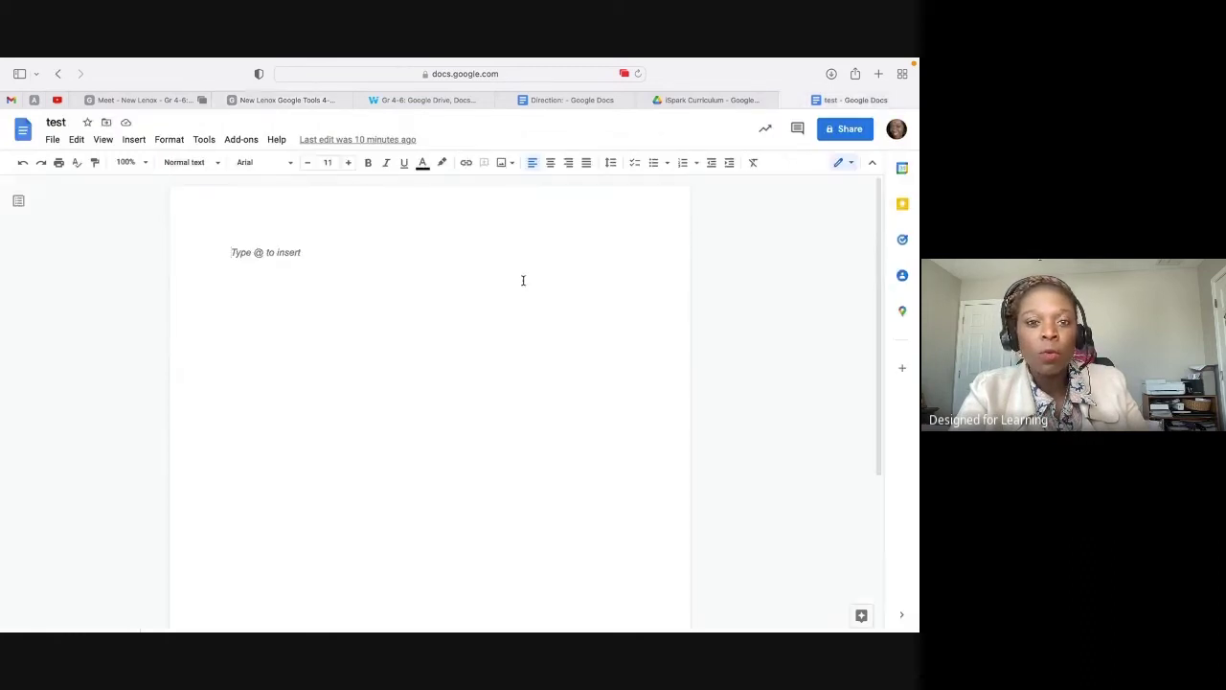
click(503, 163)
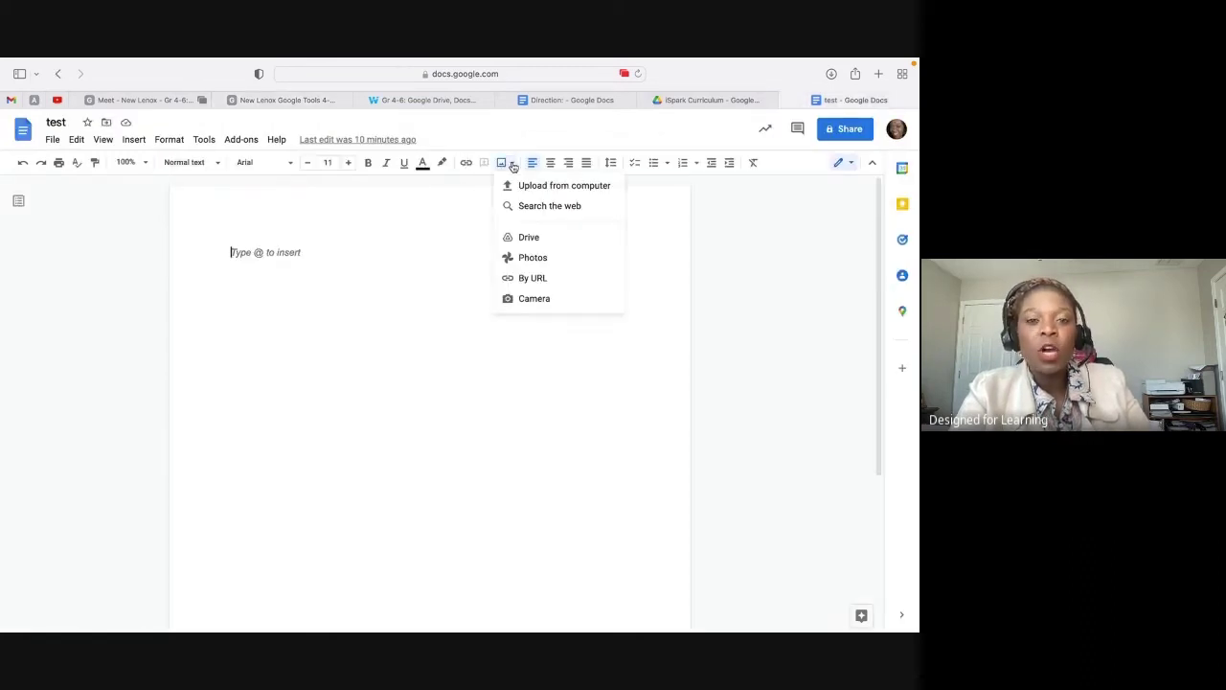
click(533, 208)
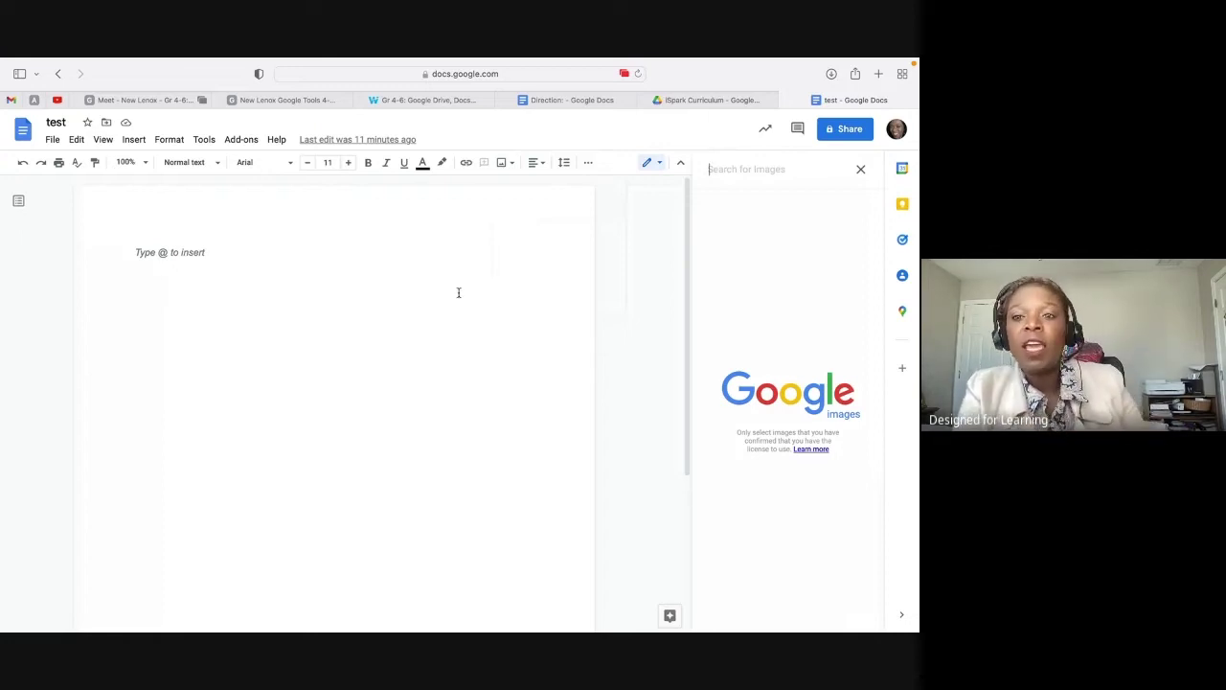
click(860, 168)
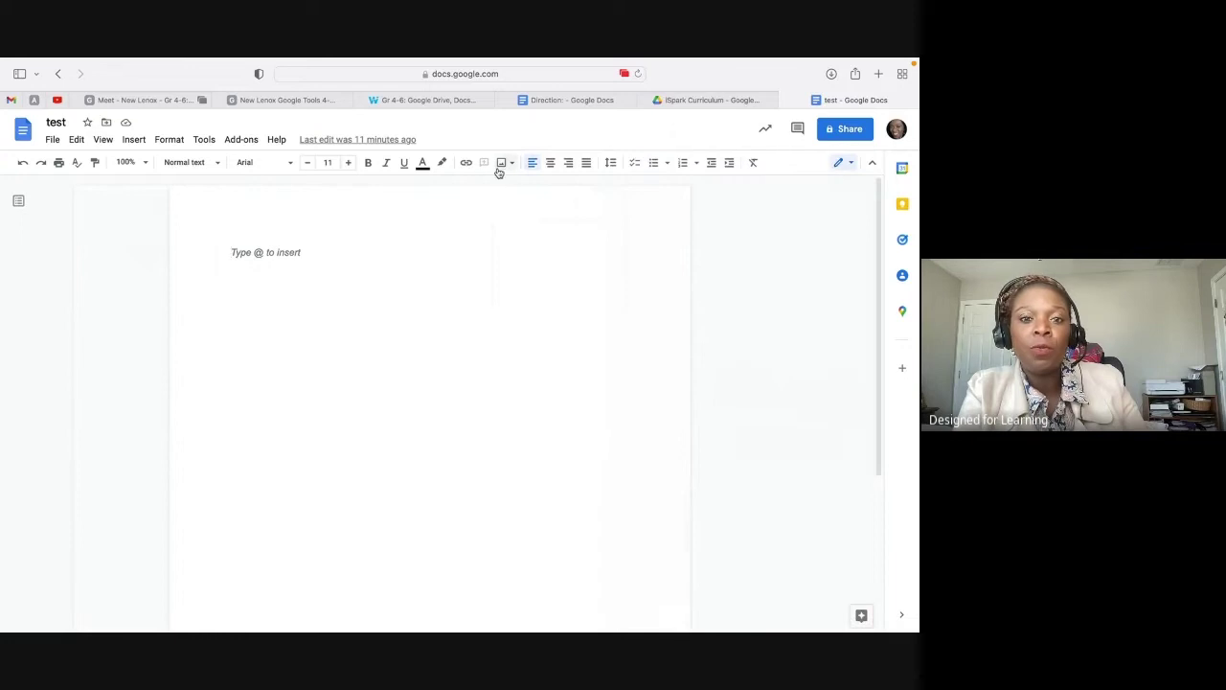
Reopen the image insertion options, dismiss them, and go to the workshop slide deck.
click(502, 167)
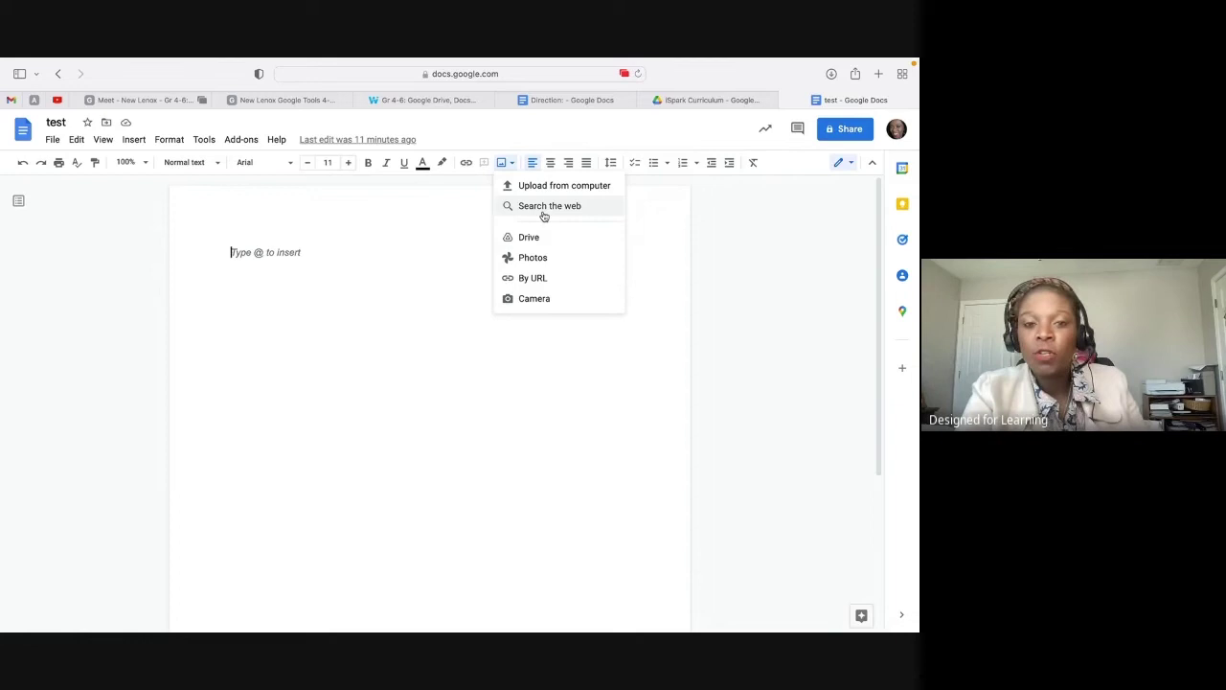
click(356, 286)
click(283, 100)
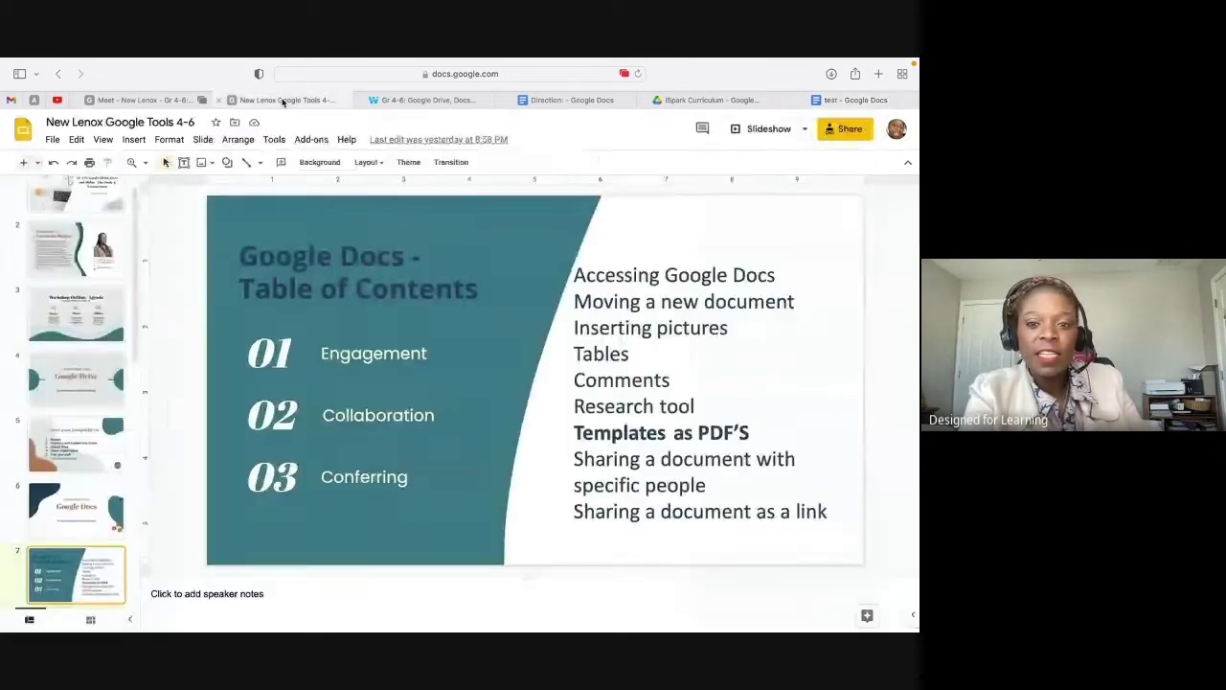
Back in the test document, insert a blank table from the Insert > Table grid.
mouse_move(414, 108)
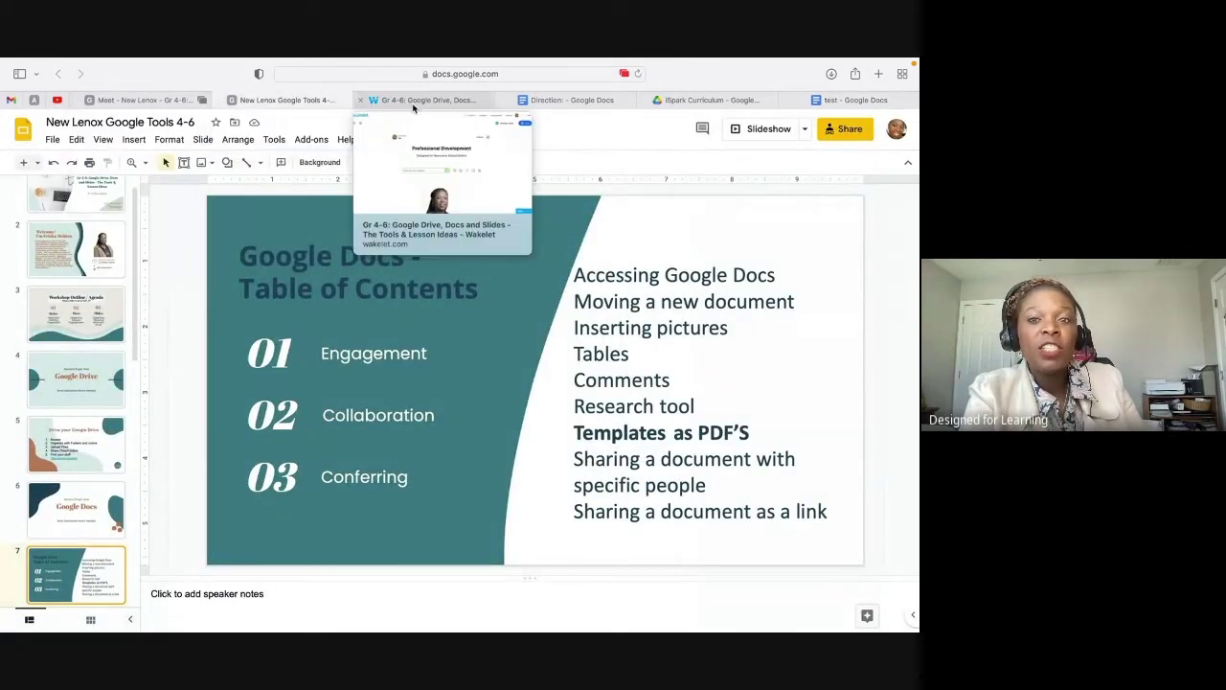
click(841, 100)
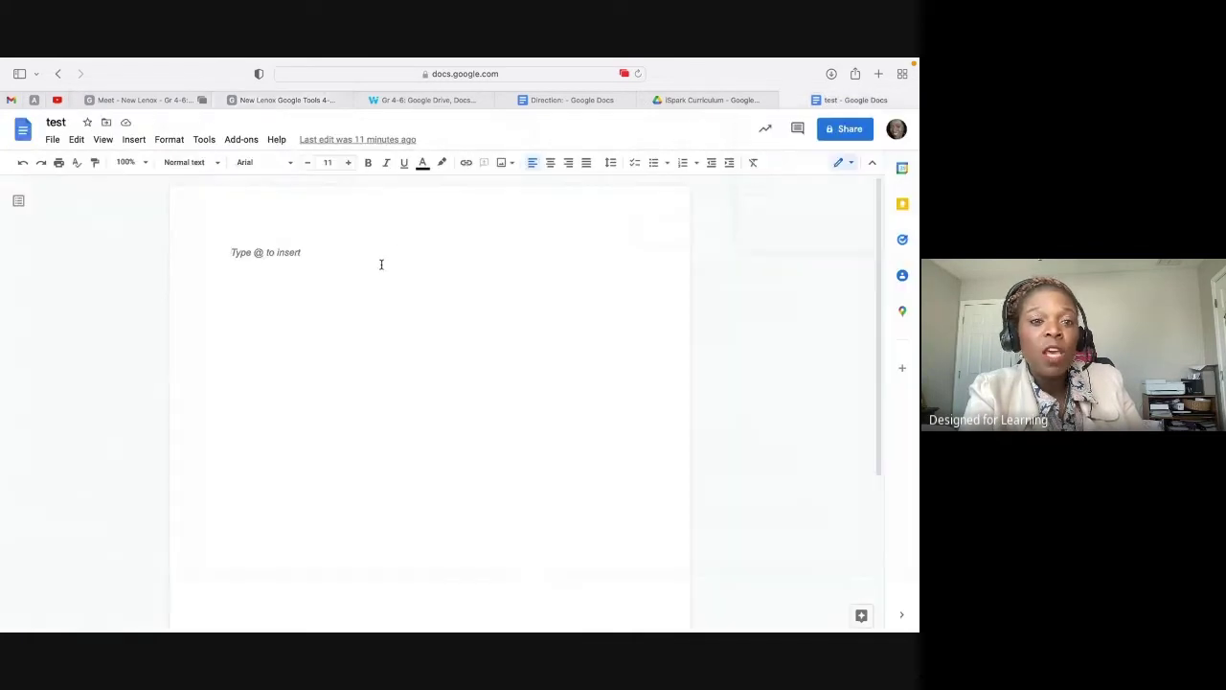
click(133, 141)
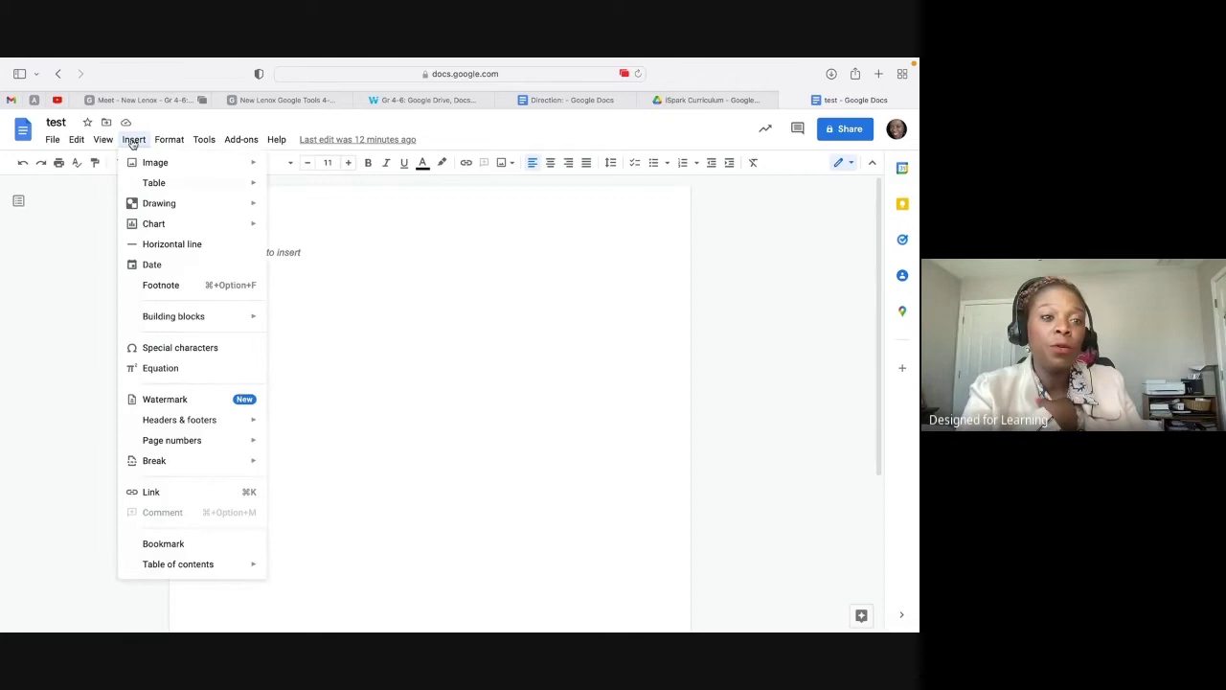
mouse_move(156, 185)
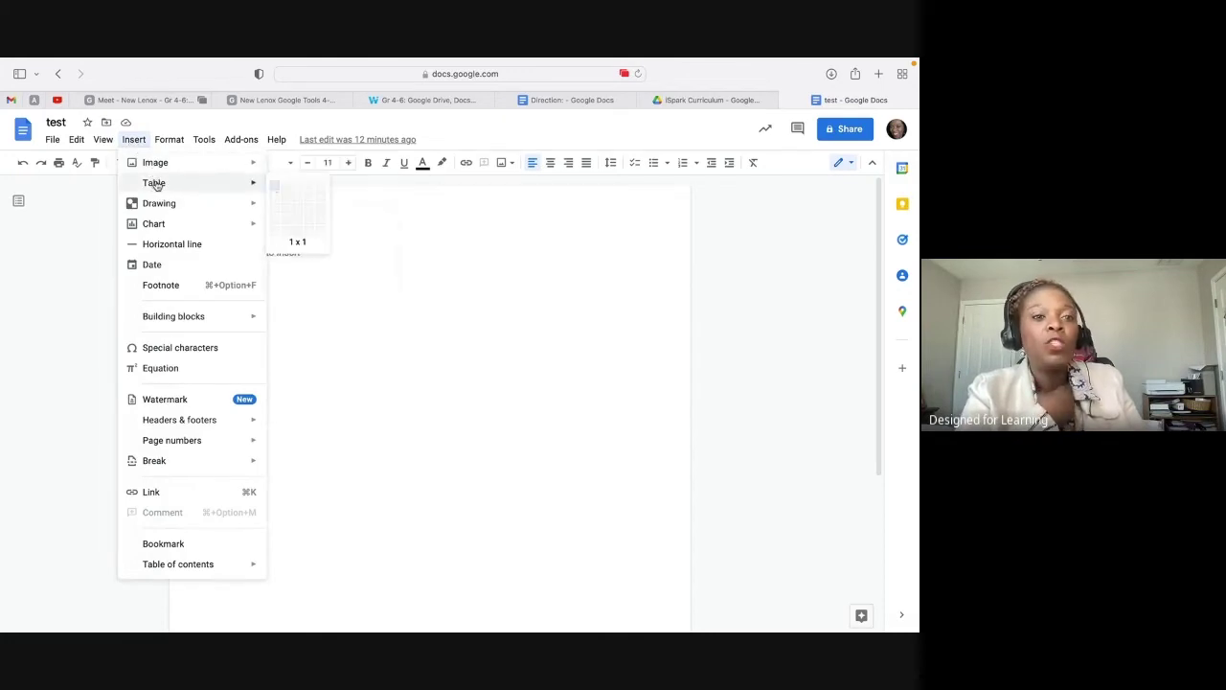
click(297, 195)
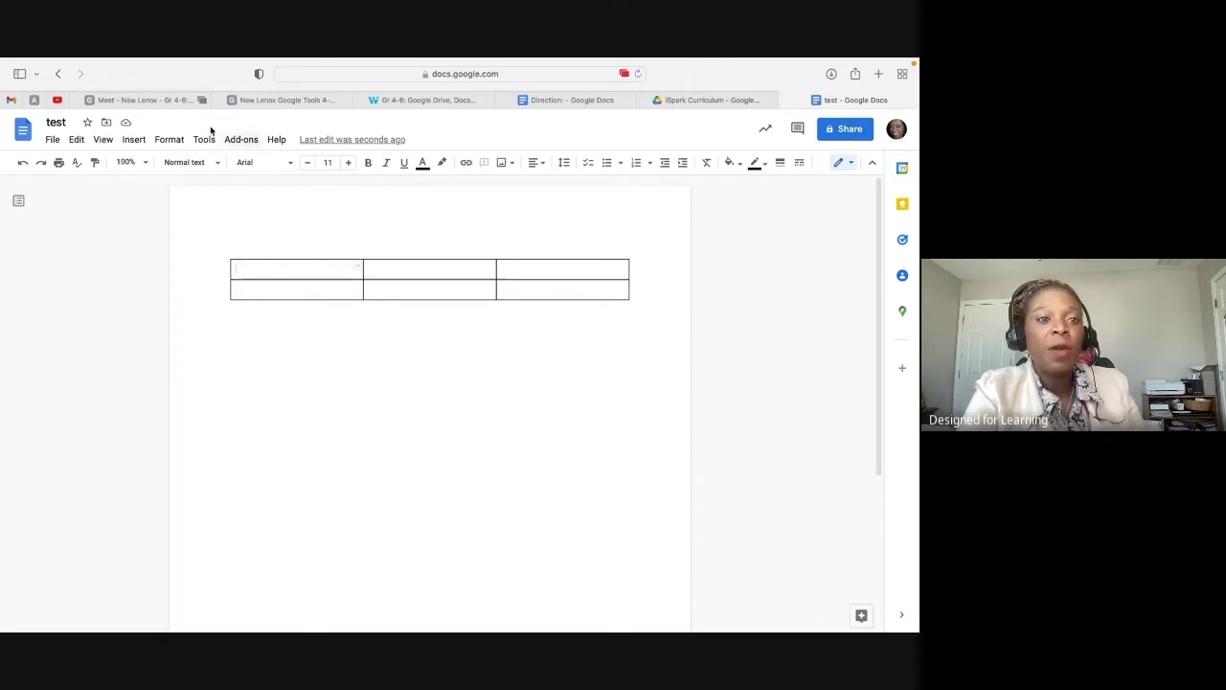
click(288, 104)
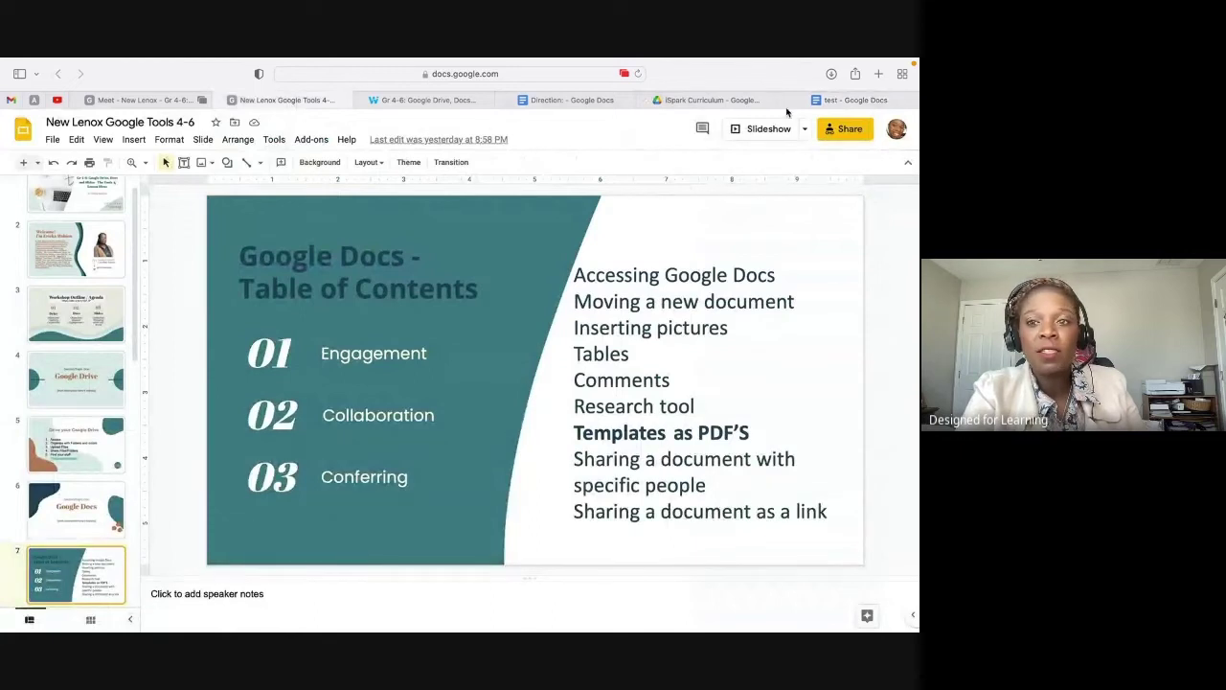
click(853, 100)
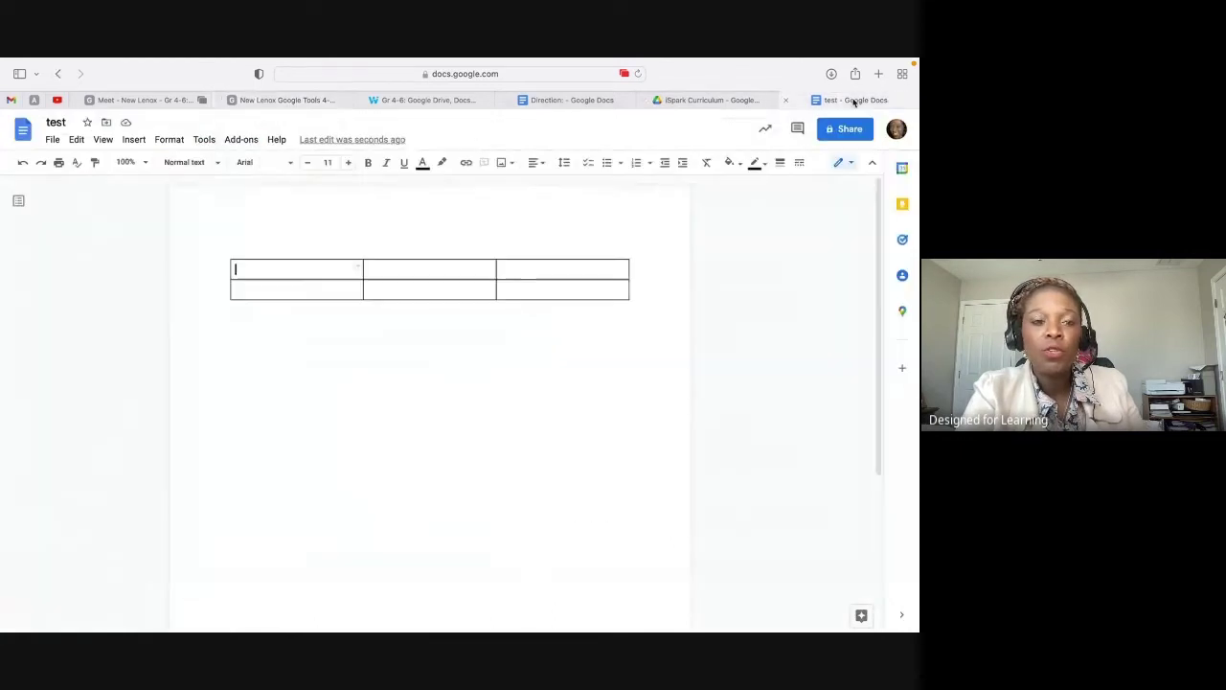
Look through the File and Edit menus, click below the table, and open the Explore panel.
click(52, 140)
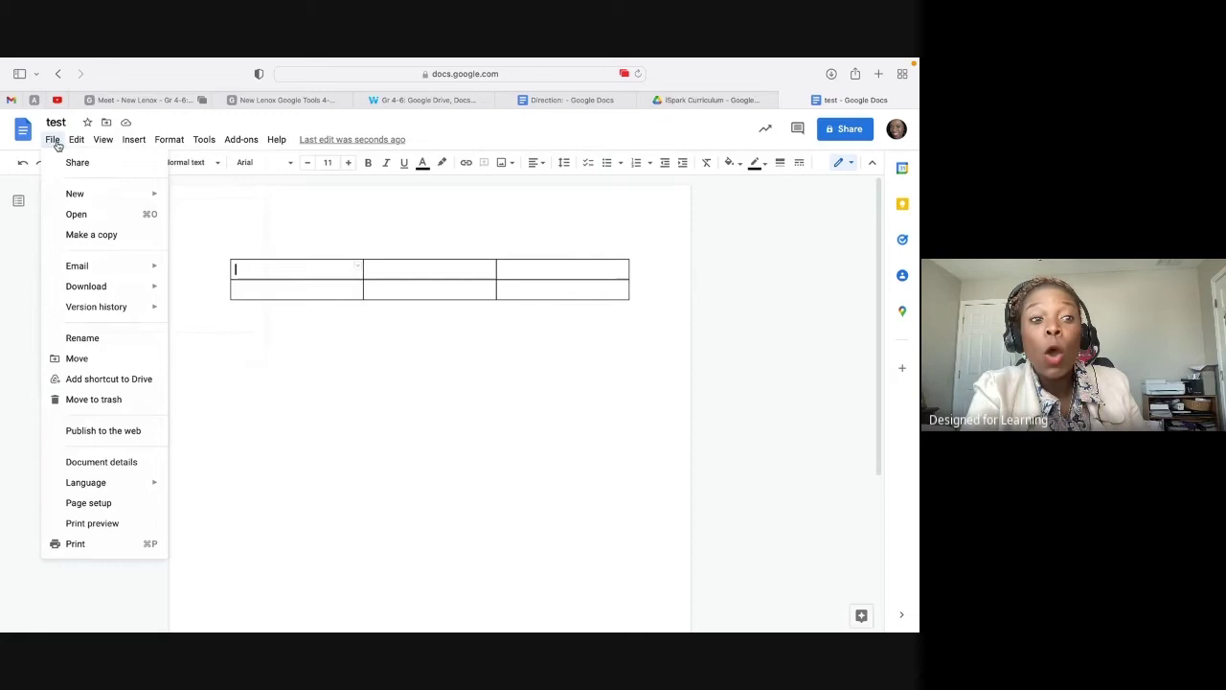
mouse_move(77, 140)
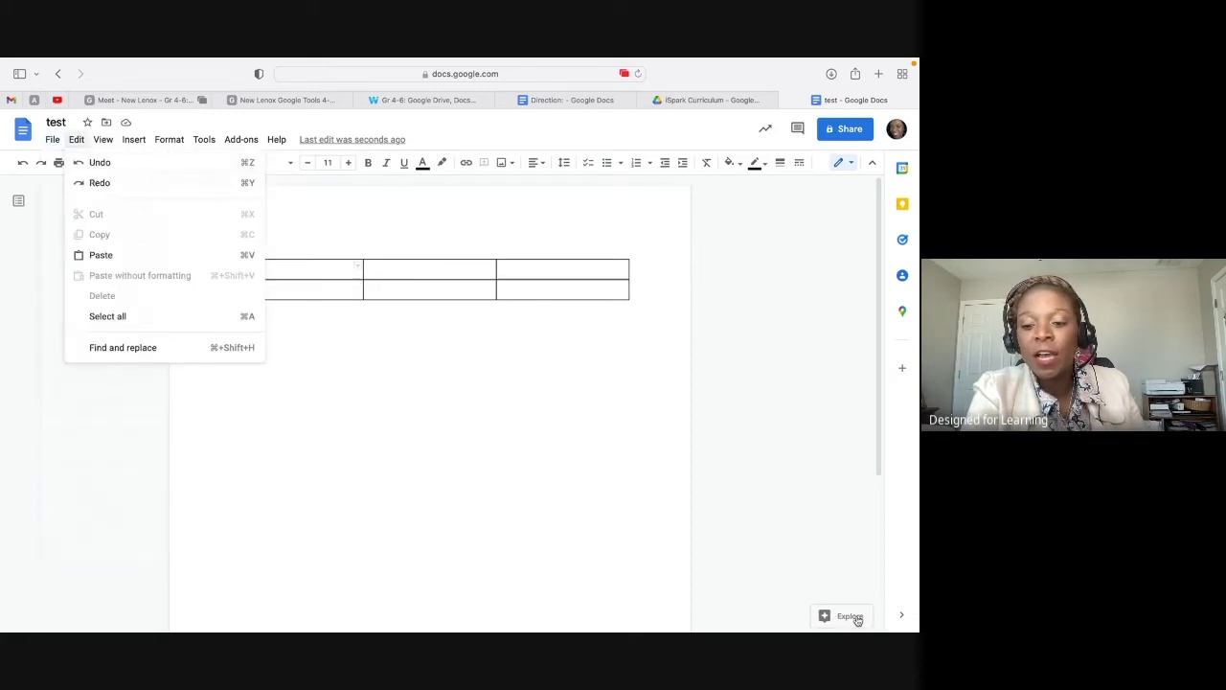
click(591, 457)
click(861, 618)
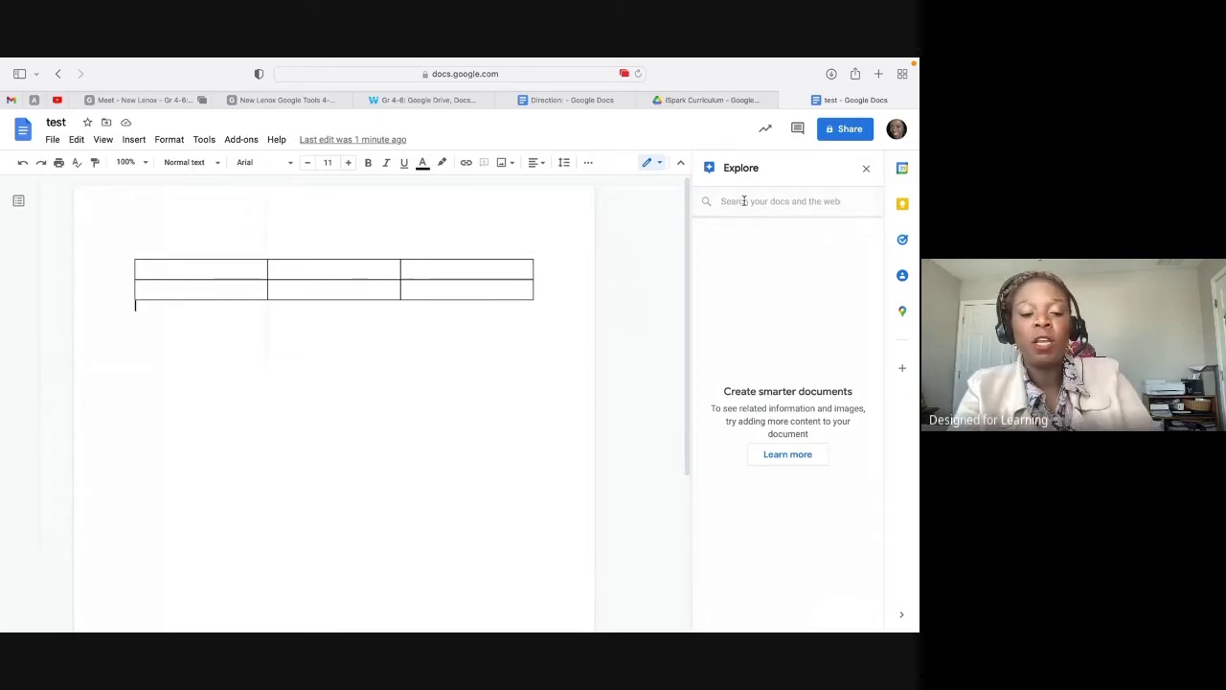
Search Explore for 'phot', close the duplicate test tab, then close the Explore panel.
text(phot)
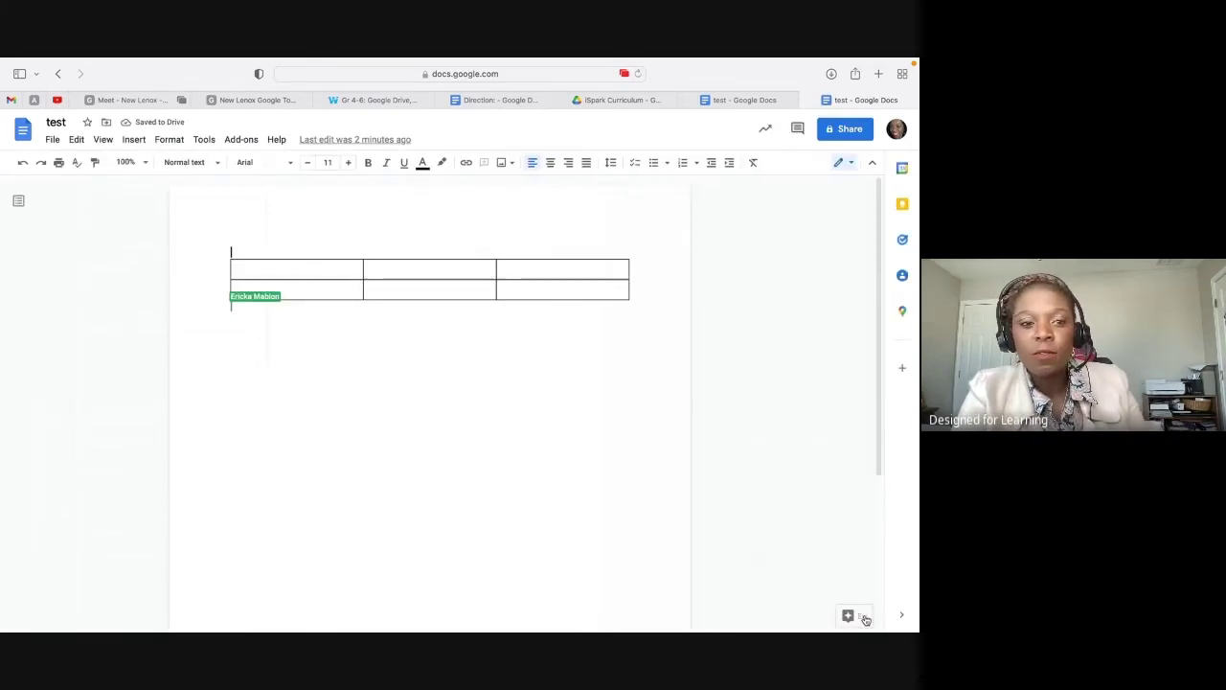
click(862, 617)
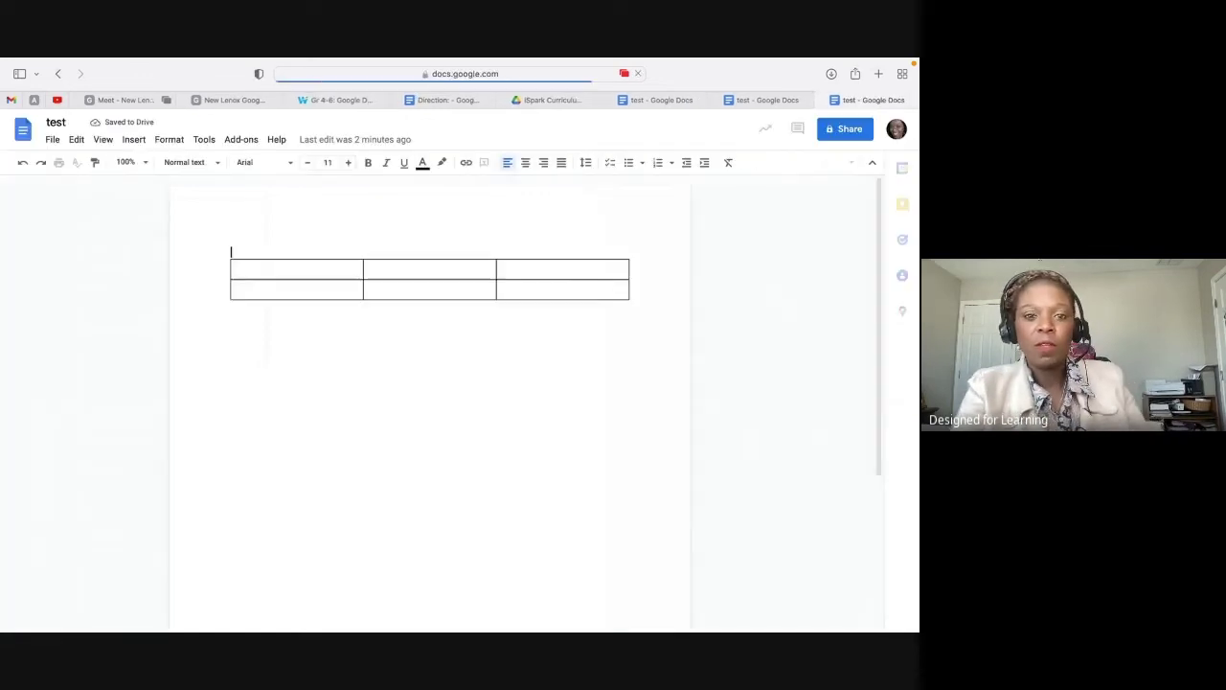
click(824, 103)
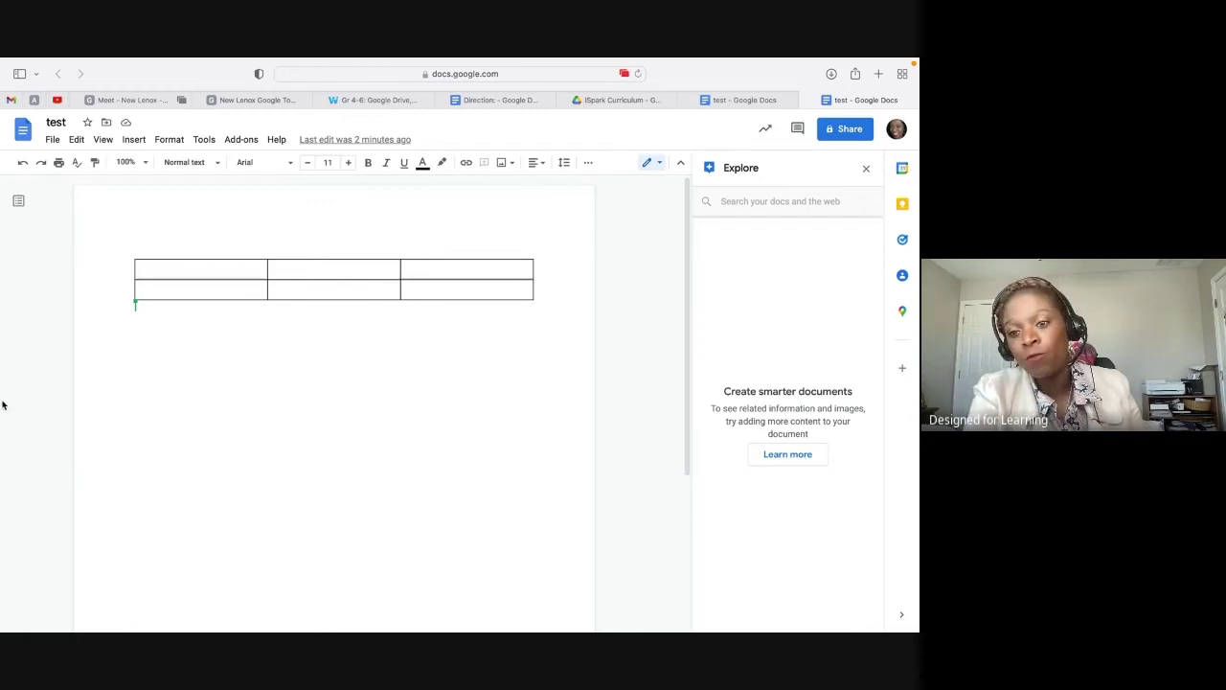
click(866, 168)
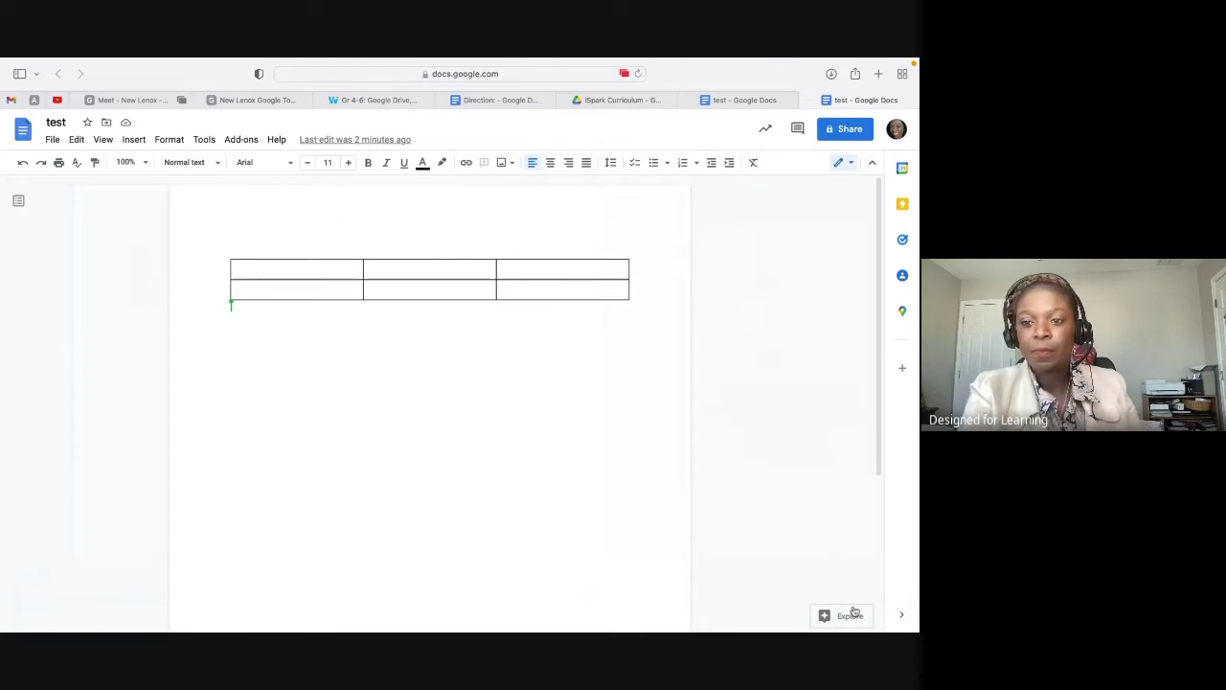
Visit the New Lenox Google Tools deck, then return to the test document tab.
click(253, 100)
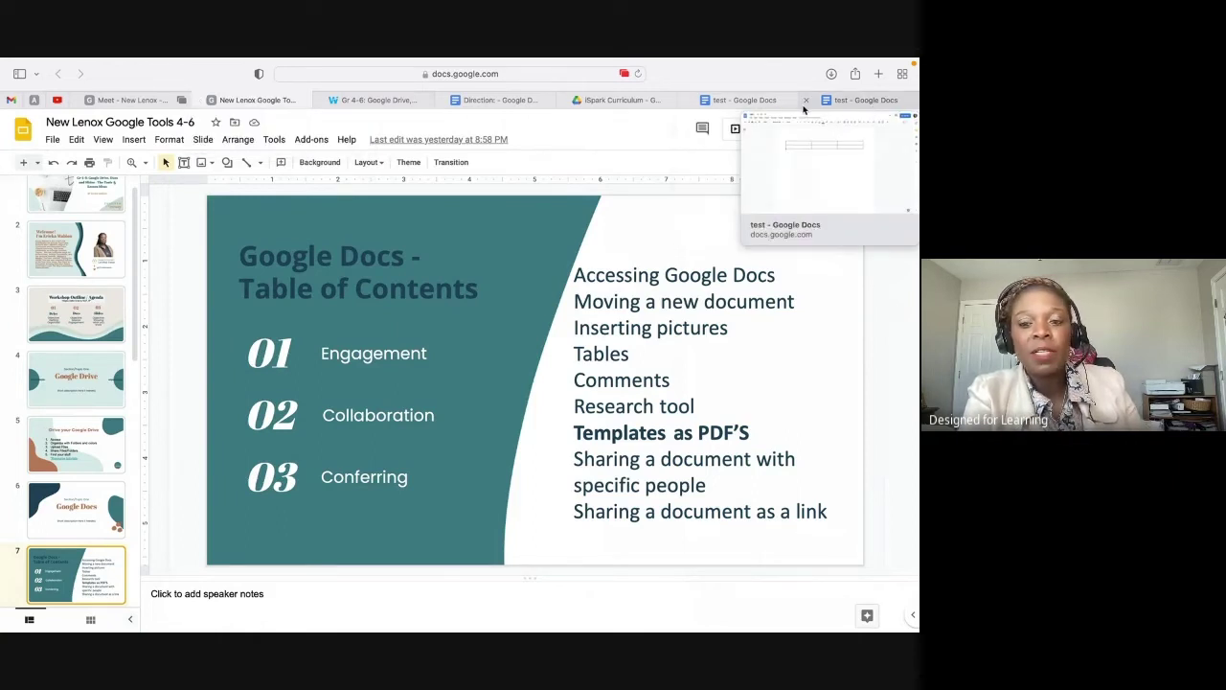
click(741, 102)
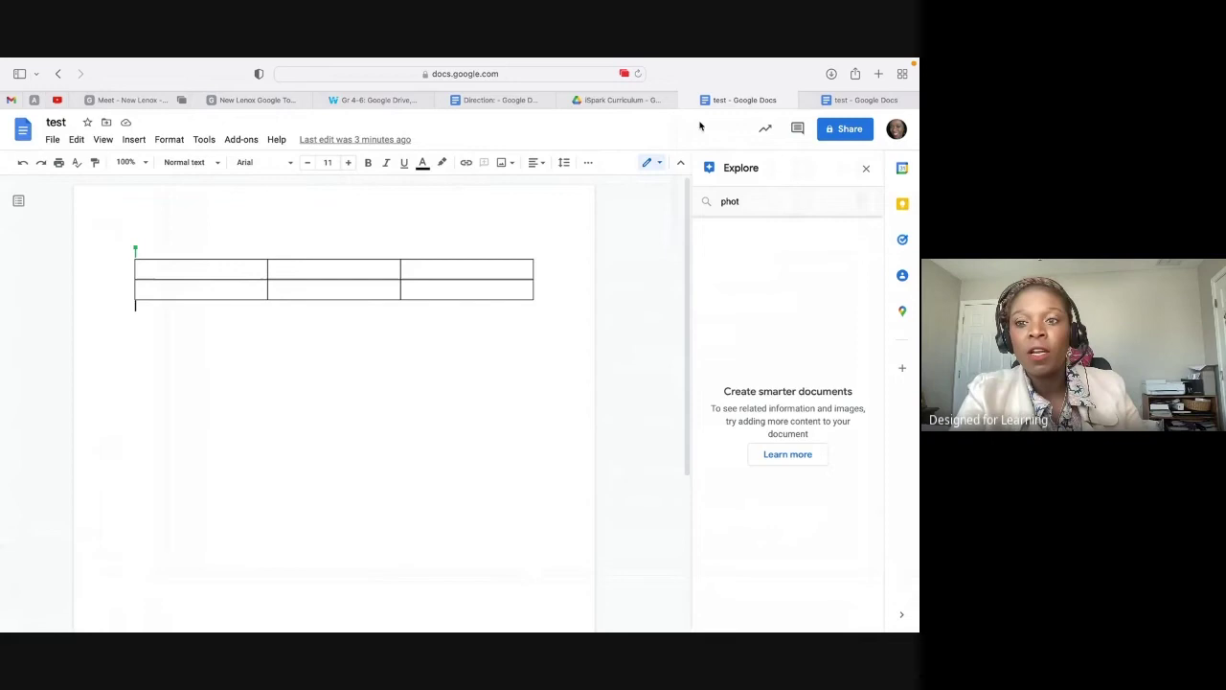
Close the Explore panel with its X, leaving only the empty 3x2 table.
click(866, 168)
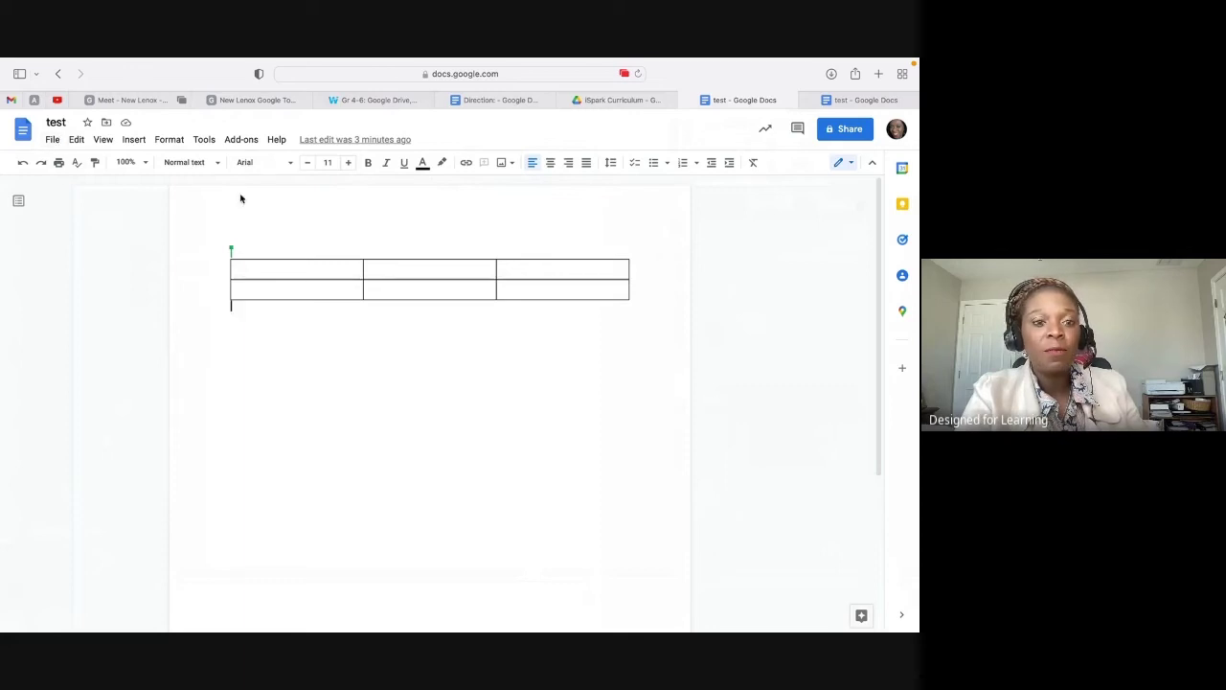
Type K, W and L into the table's three top-row cells.
drag(290, 271, 287, 267)
text(K)
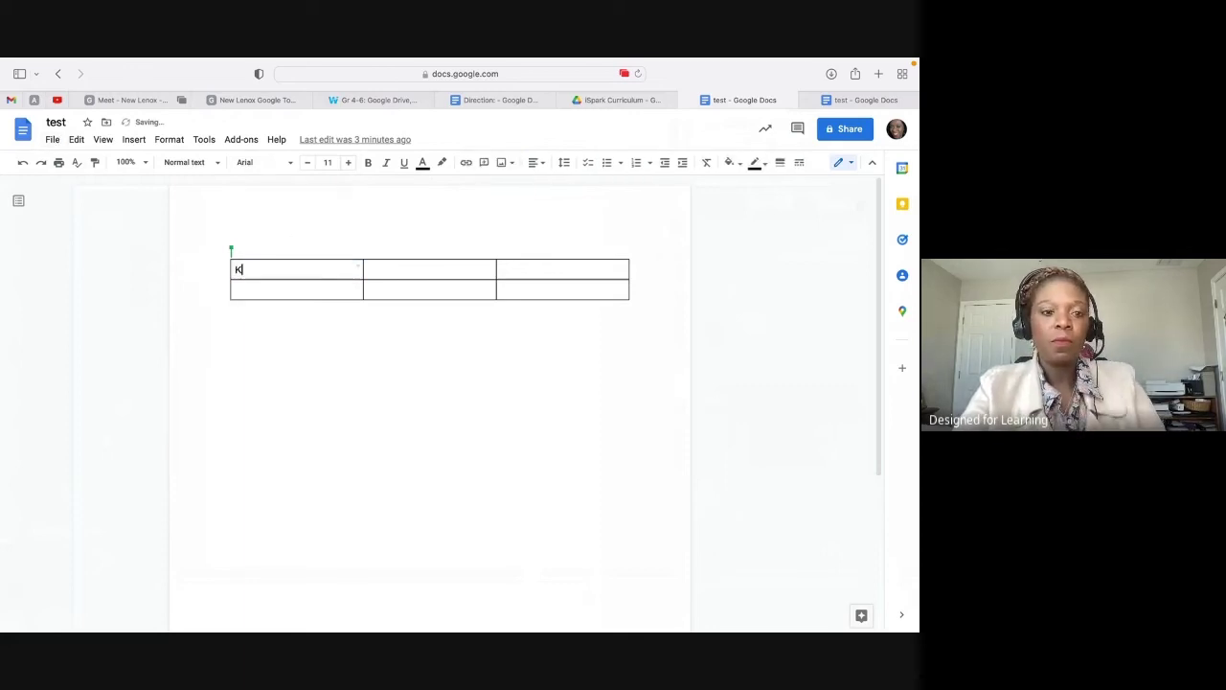
click(405, 269)
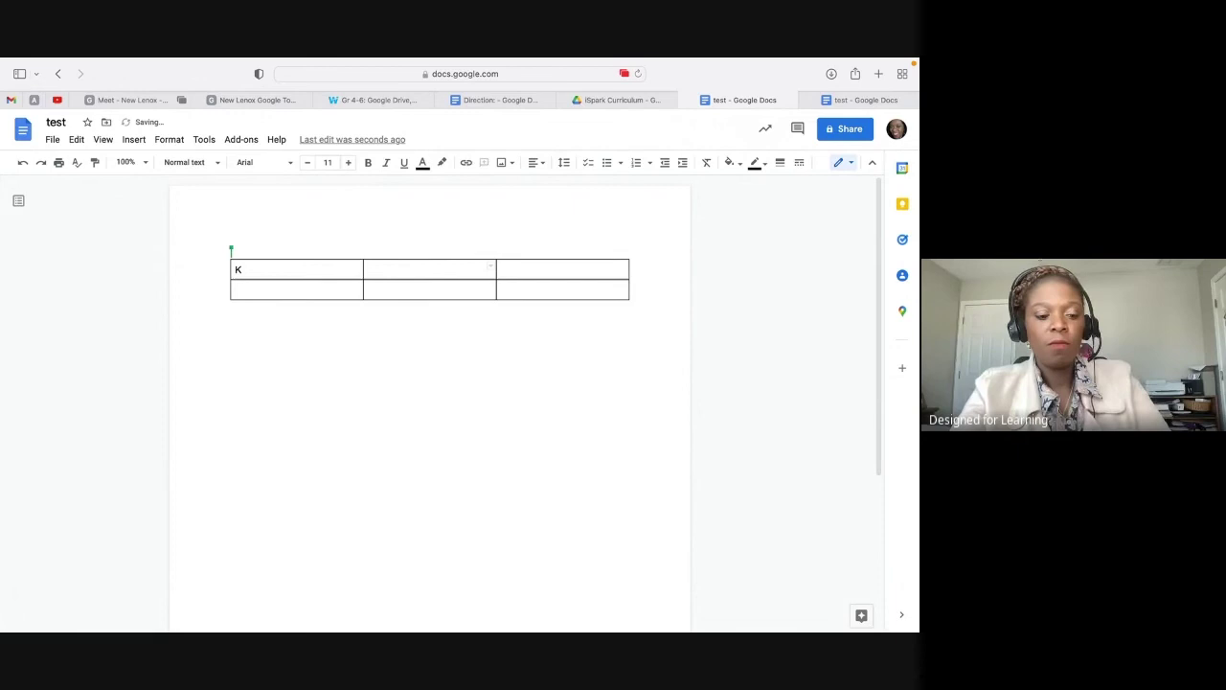
text(W)
click(538, 270)
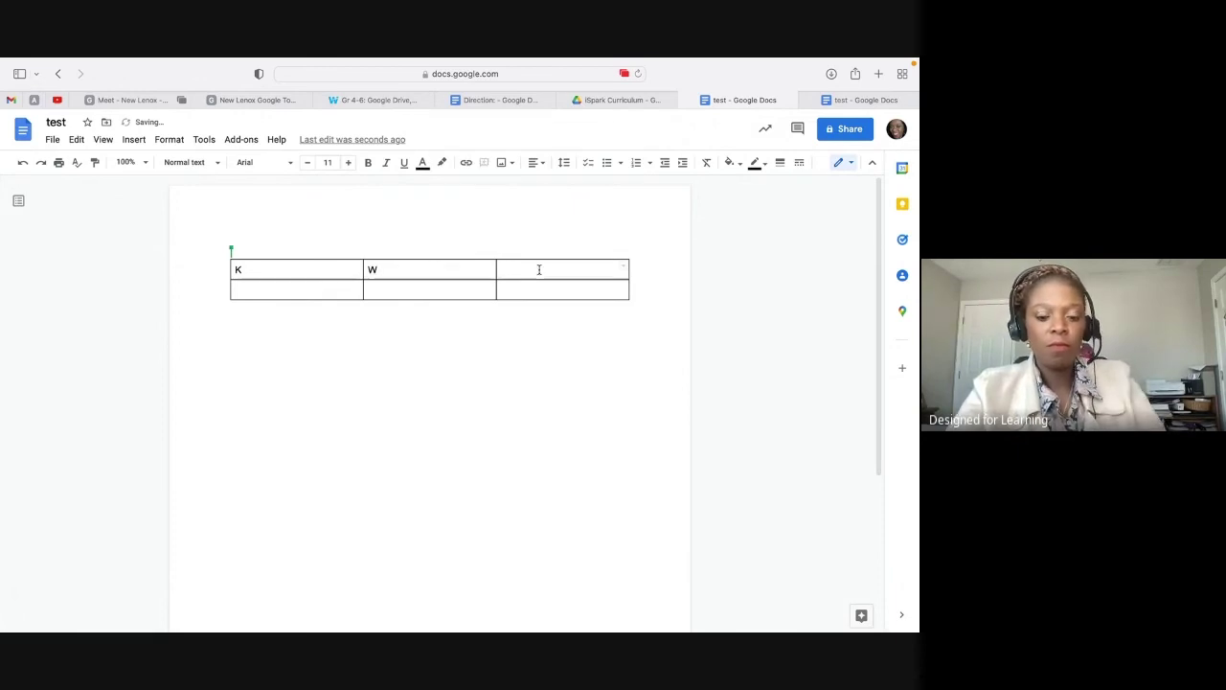
text(L)
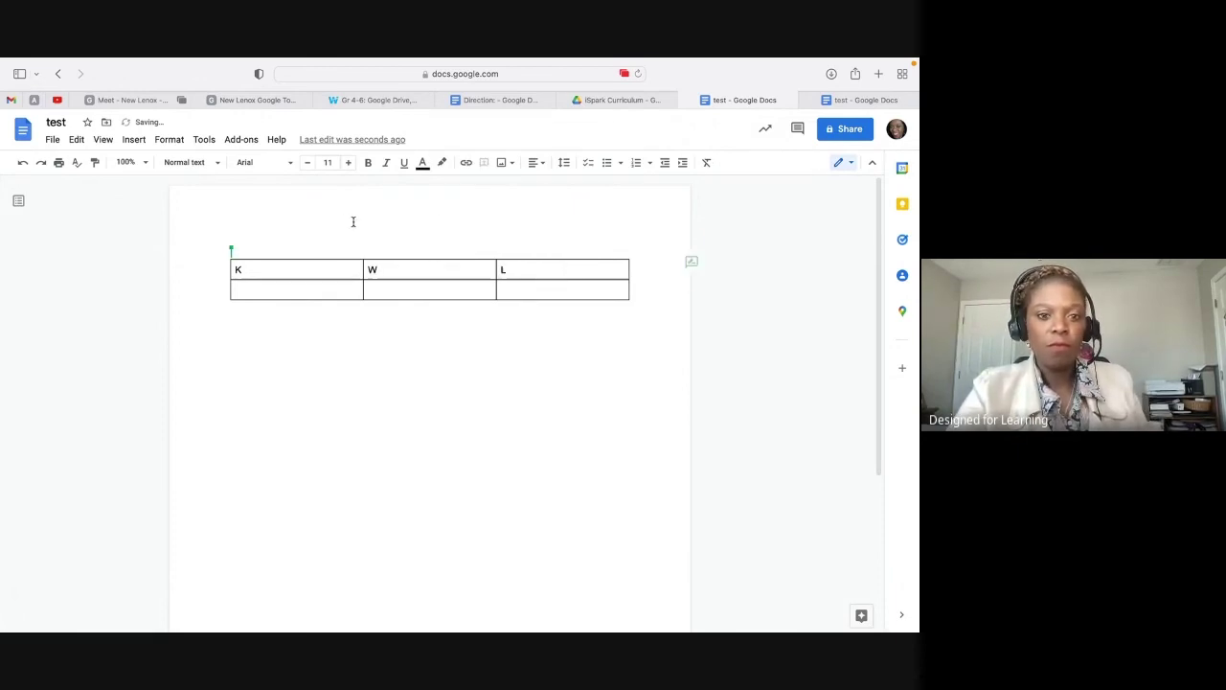
Add 'Photosynthesis' to the page header and return to the body.
double_click(353, 222)
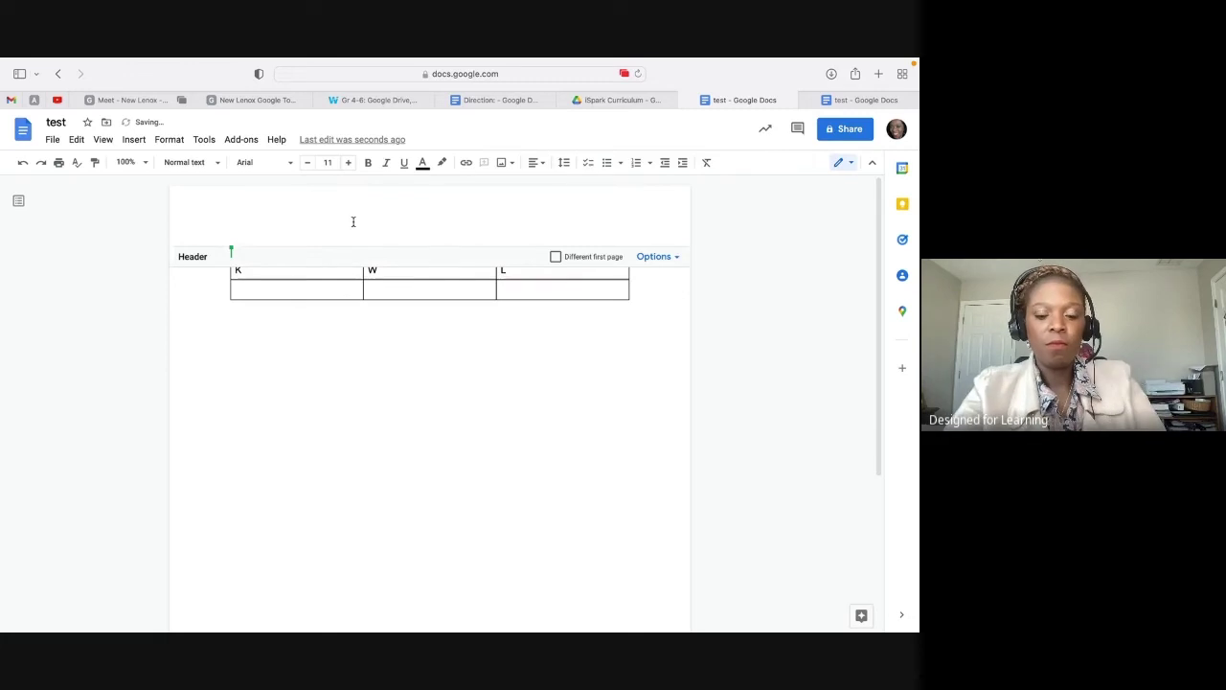
text(Photo)
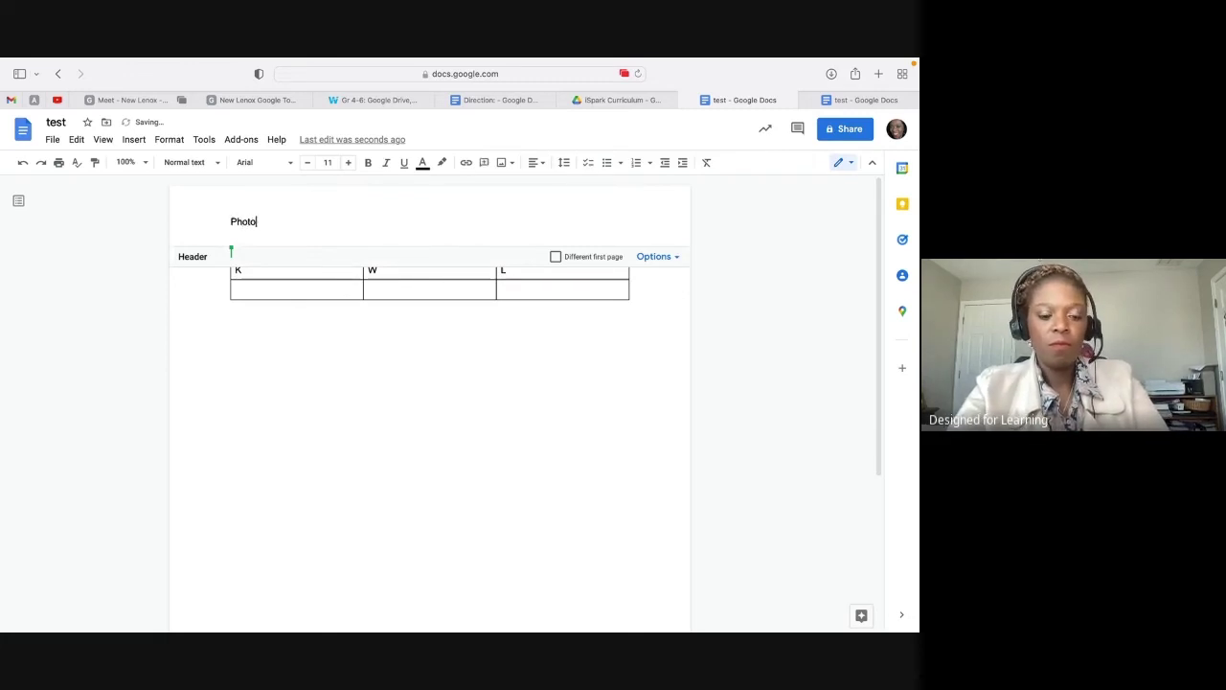
text(synthesis)
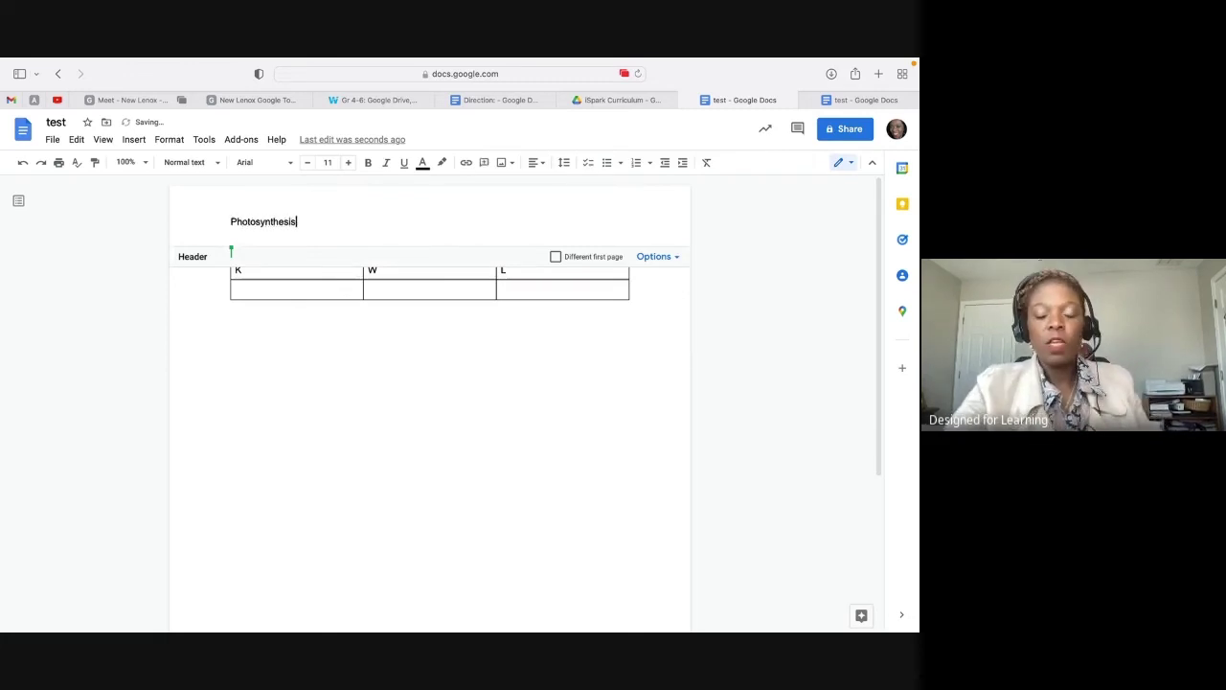
click(323, 447)
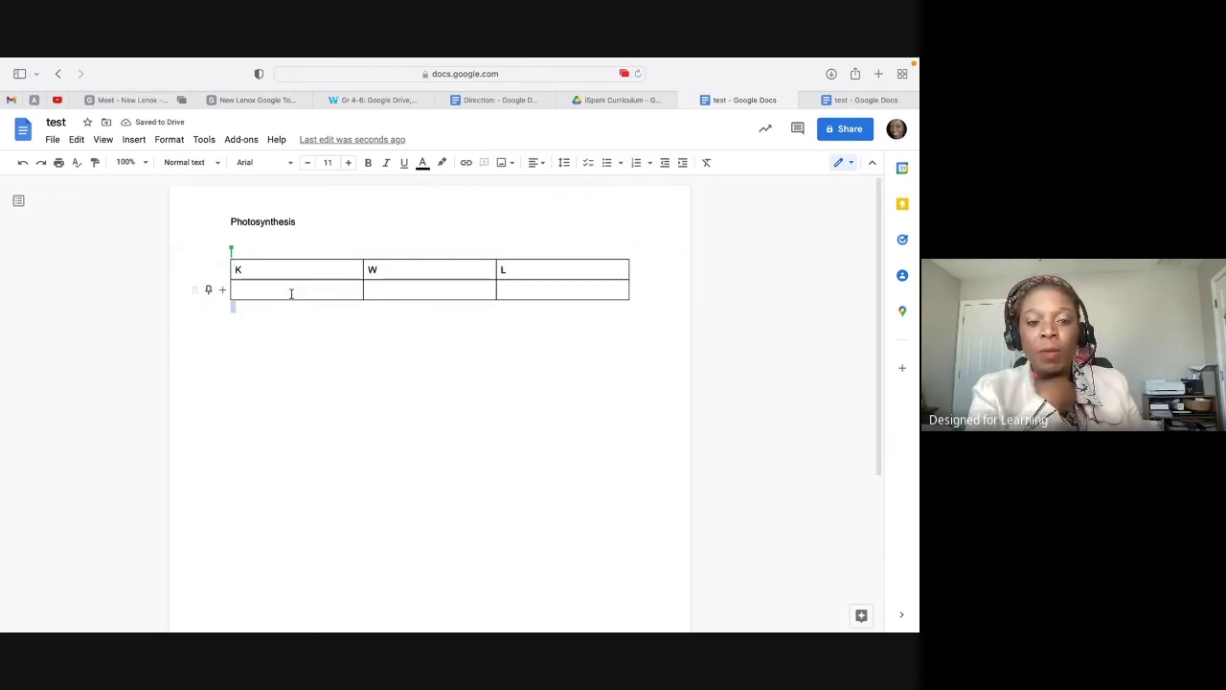
Make the table's second row much taller and center-align the K, W, L headings.
drag(262, 300, 264, 549)
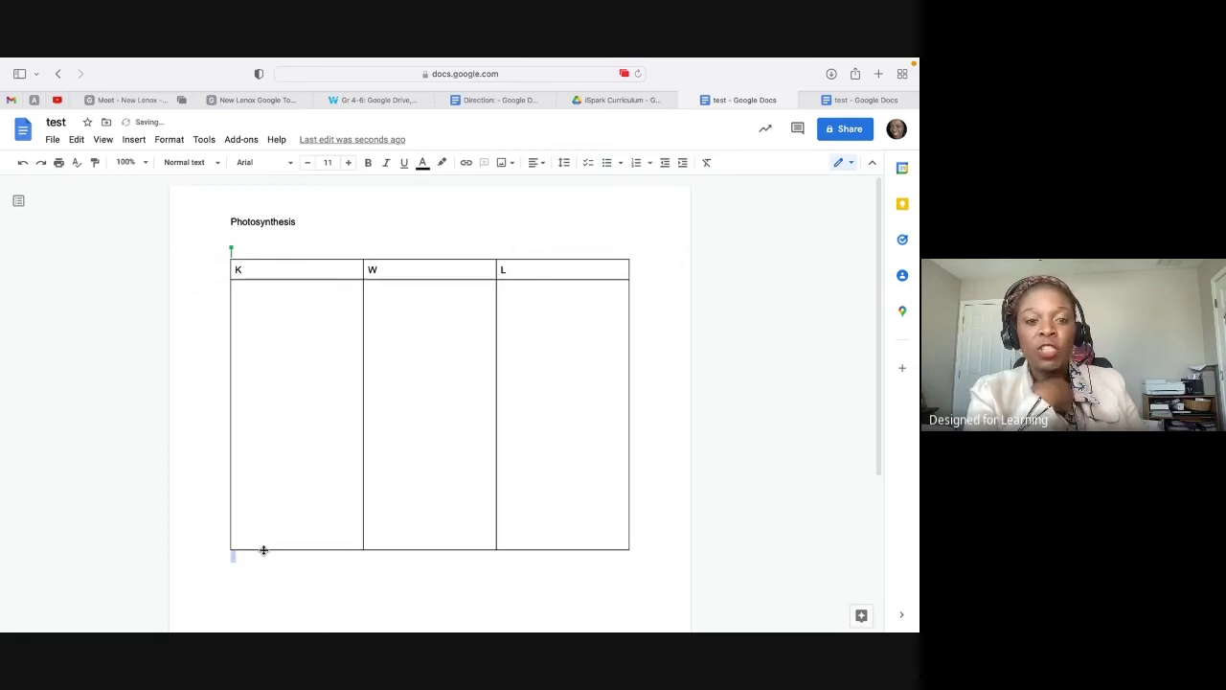
drag(565, 278, 277, 268)
click(525, 167)
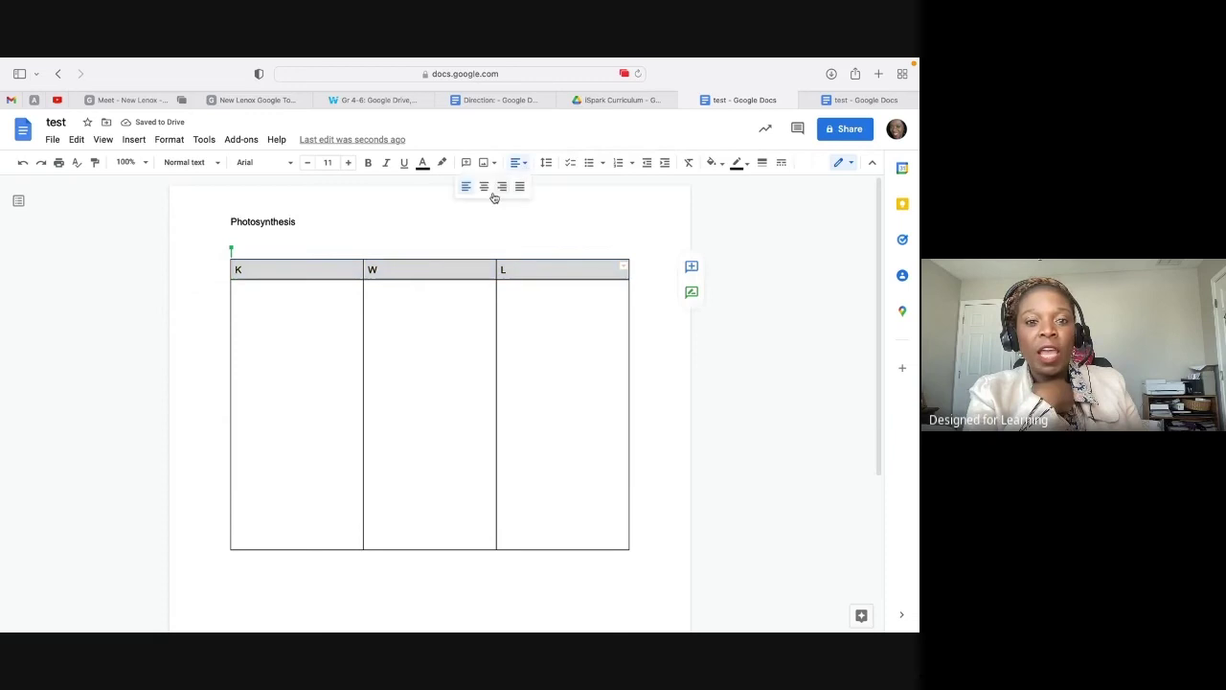
click(484, 185)
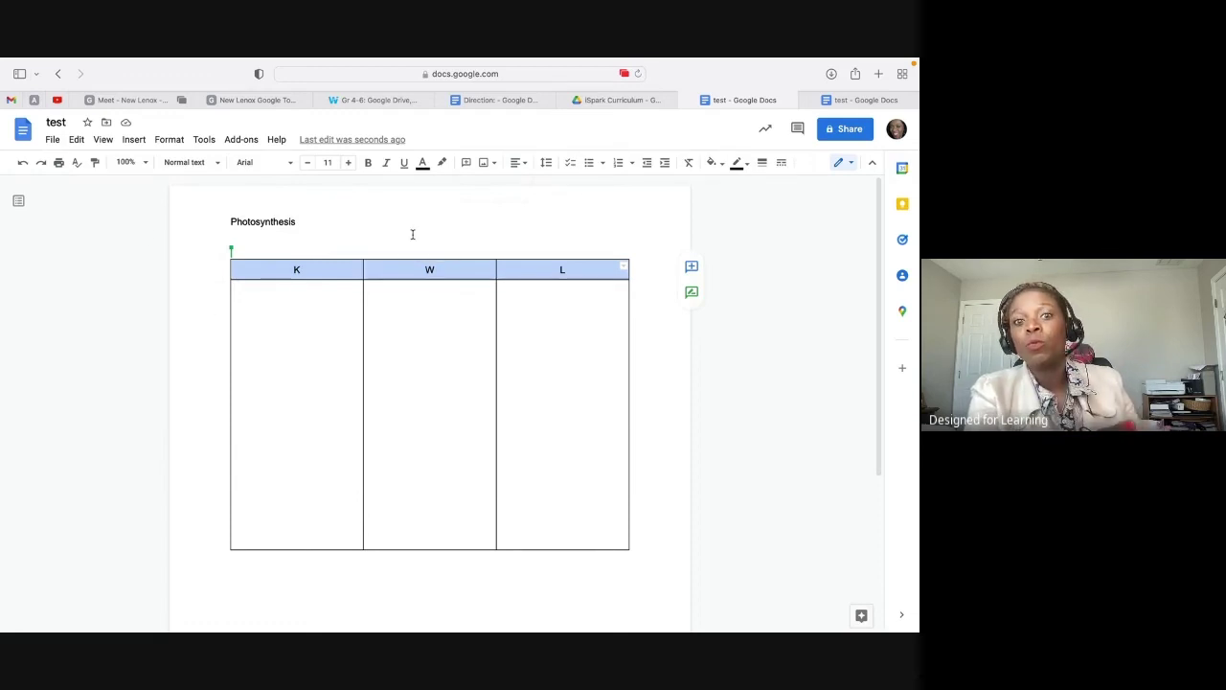
click(662, 477)
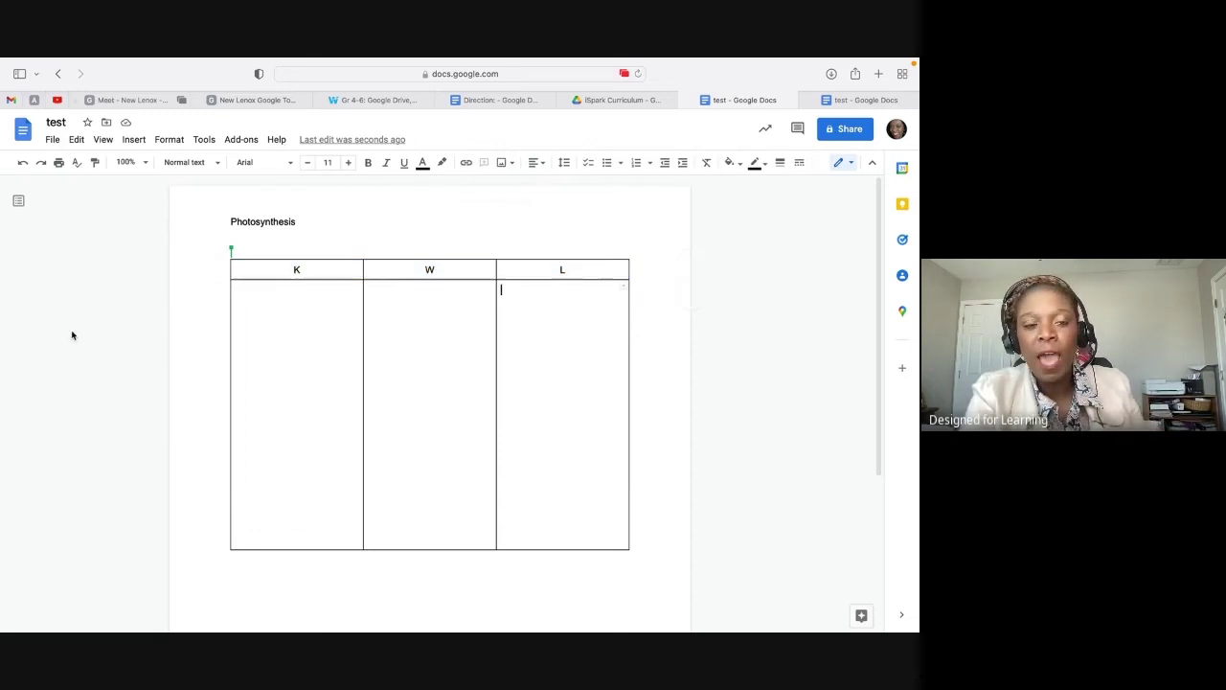
Download the document as a PDF Document (.pdf).
click(52, 141)
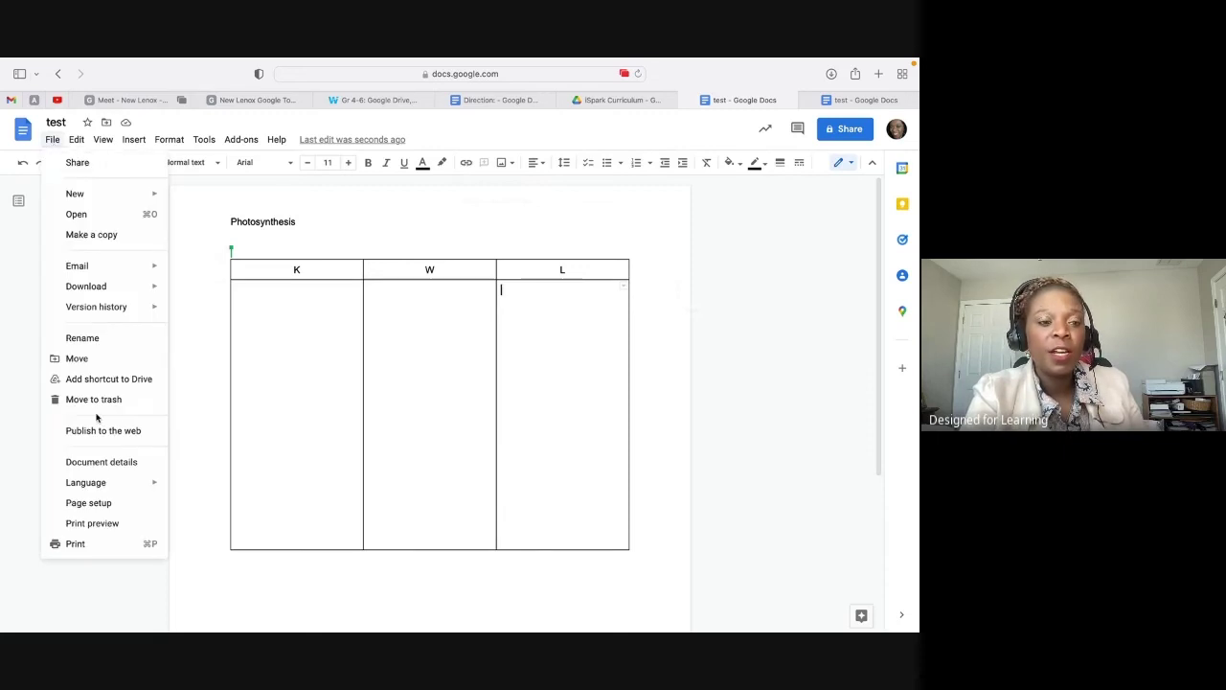
mouse_move(96, 292)
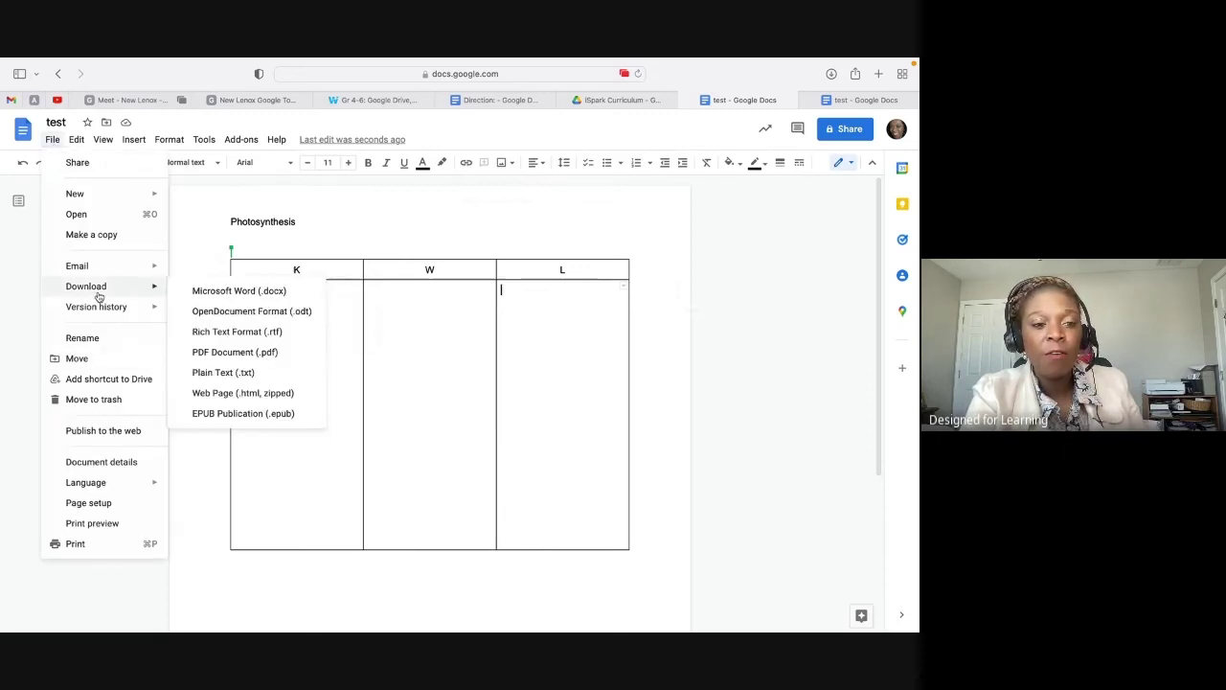
click(261, 352)
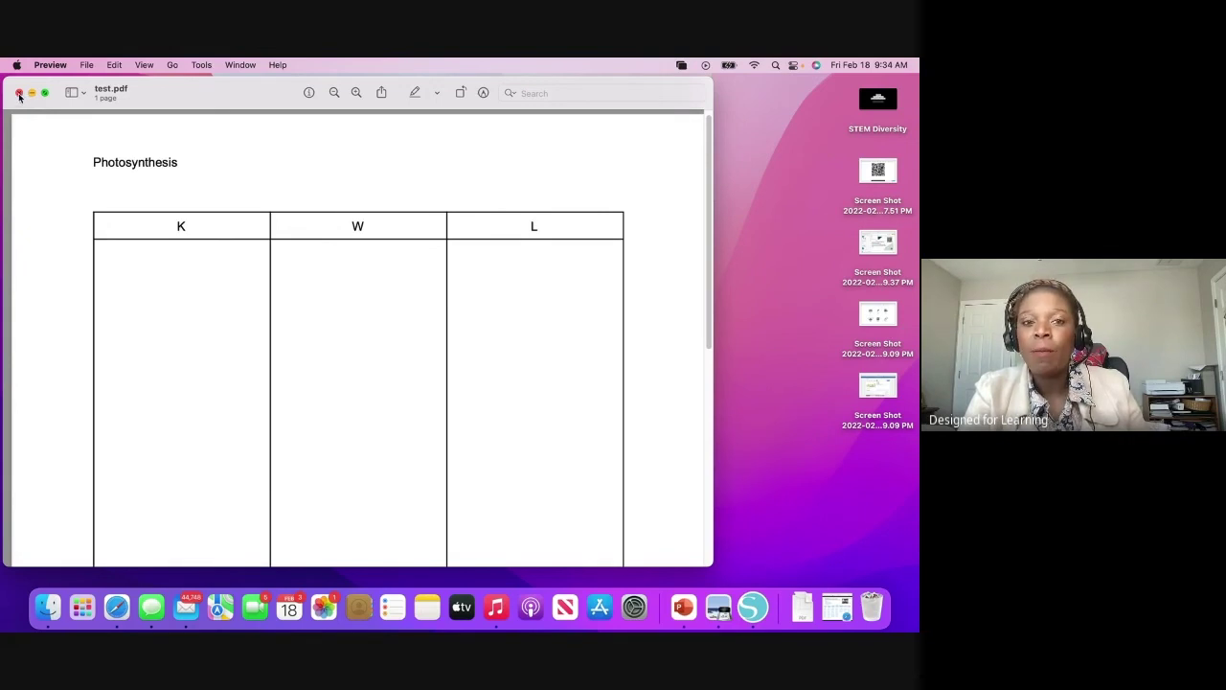
Close test.pdf in Preview and bring Safari back to the test document.
click(19, 93)
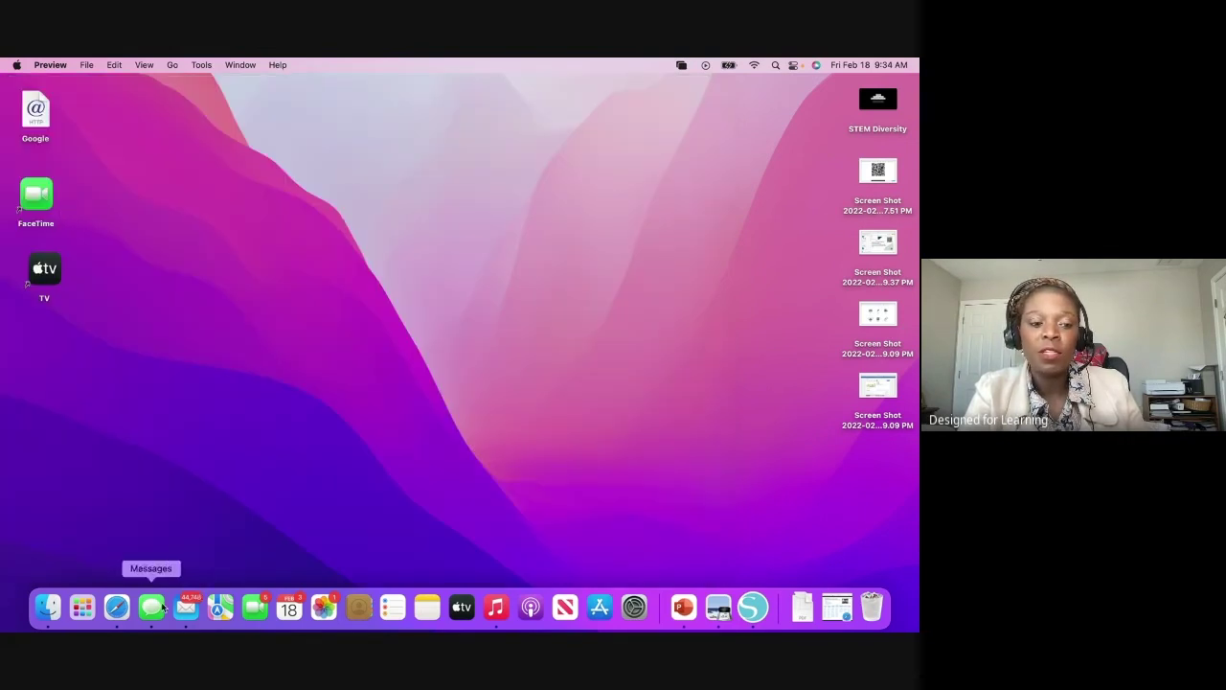
click(116, 608)
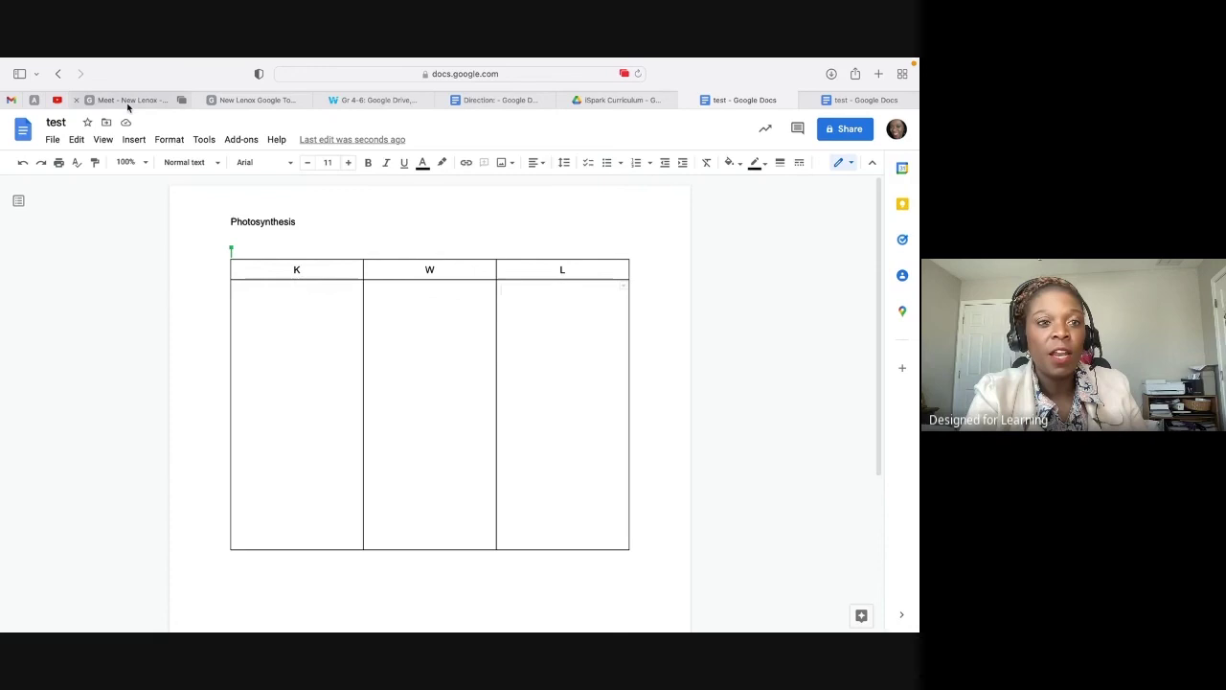
click(255, 100)
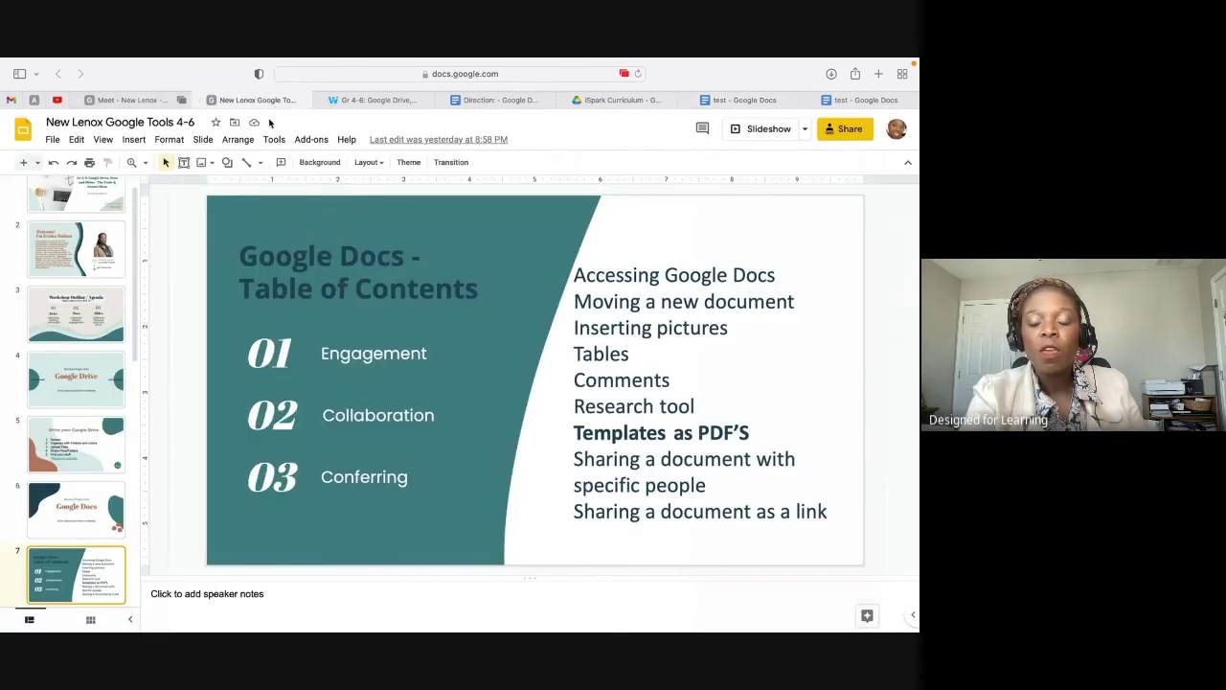
click(862, 99)
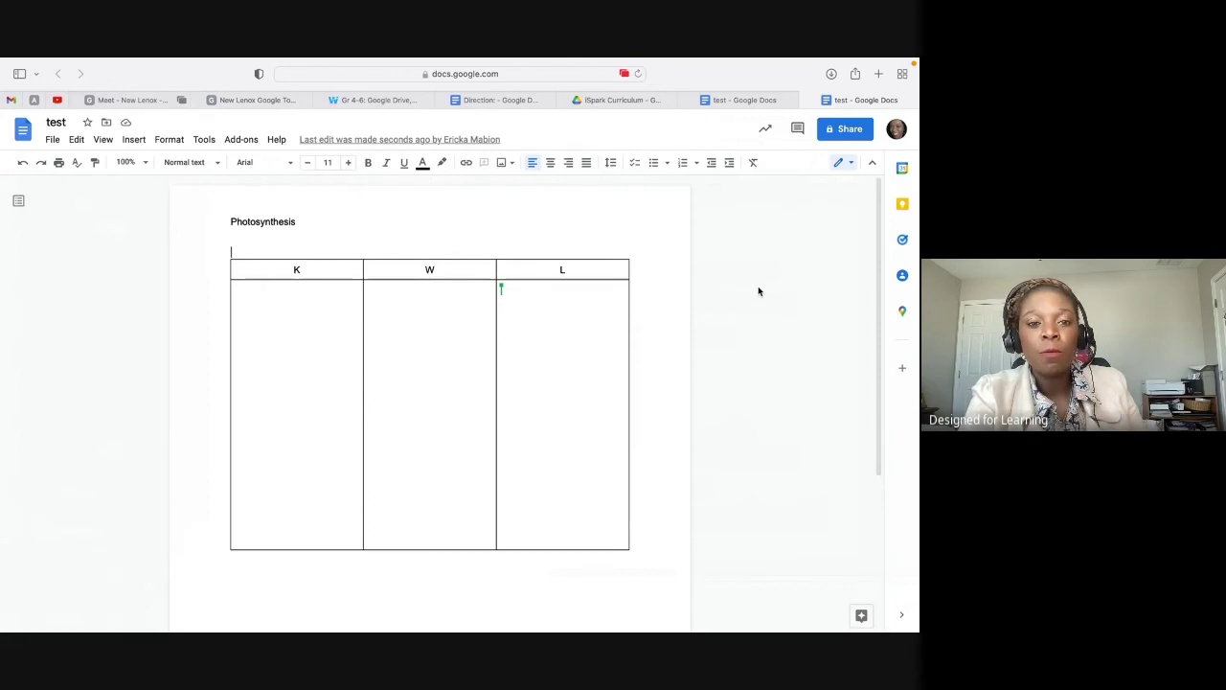
Check the test document's sharing list, then switch to the New Lenox Google Tools 4-6 deck.
click(845, 128)
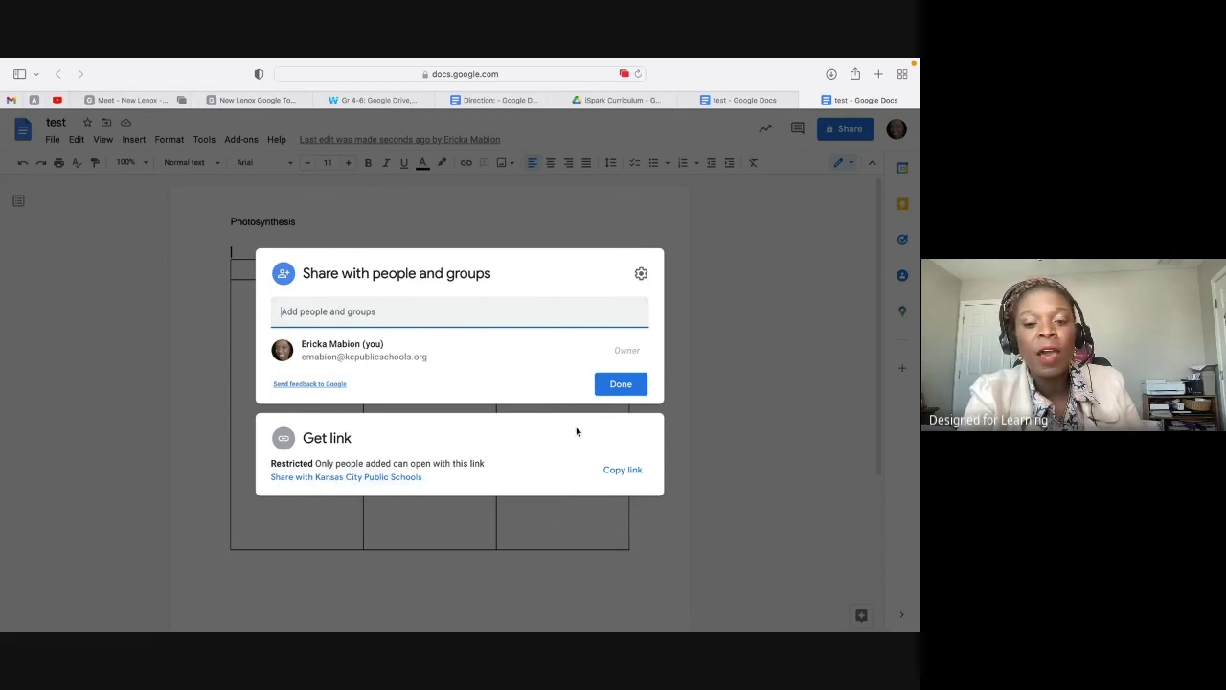
click(623, 389)
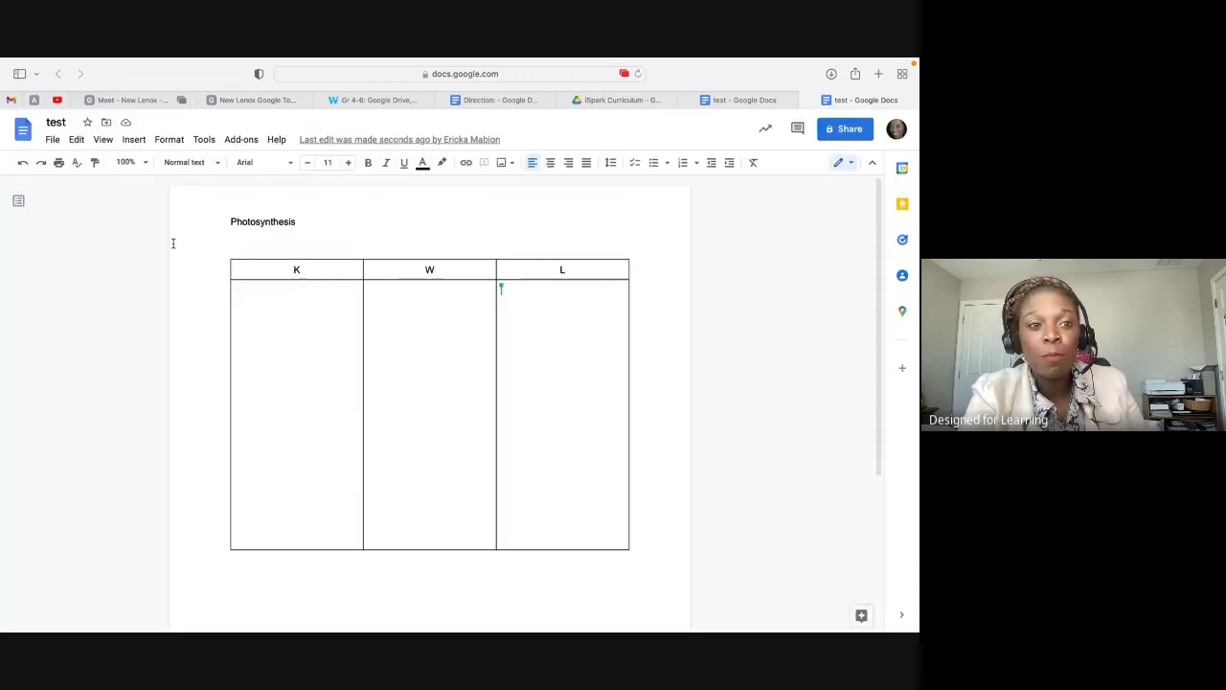
click(256, 102)
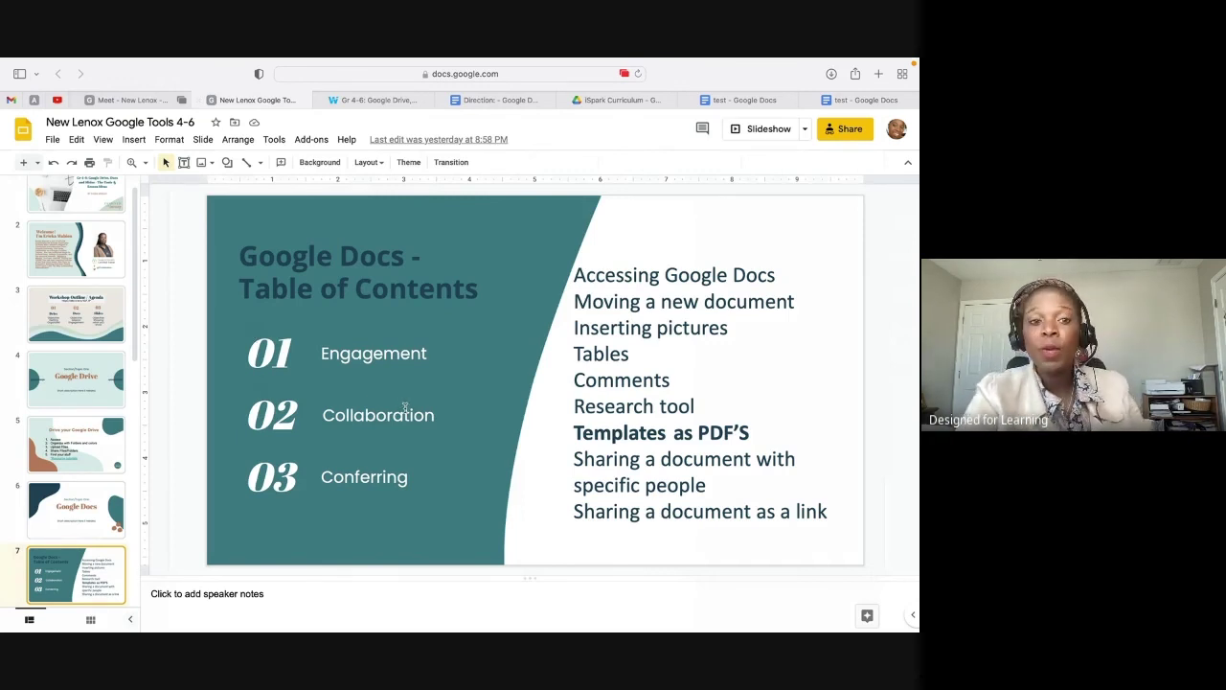
Start the slideshow full-screen and advance to the 'Task Challenge' slide.
click(762, 128)
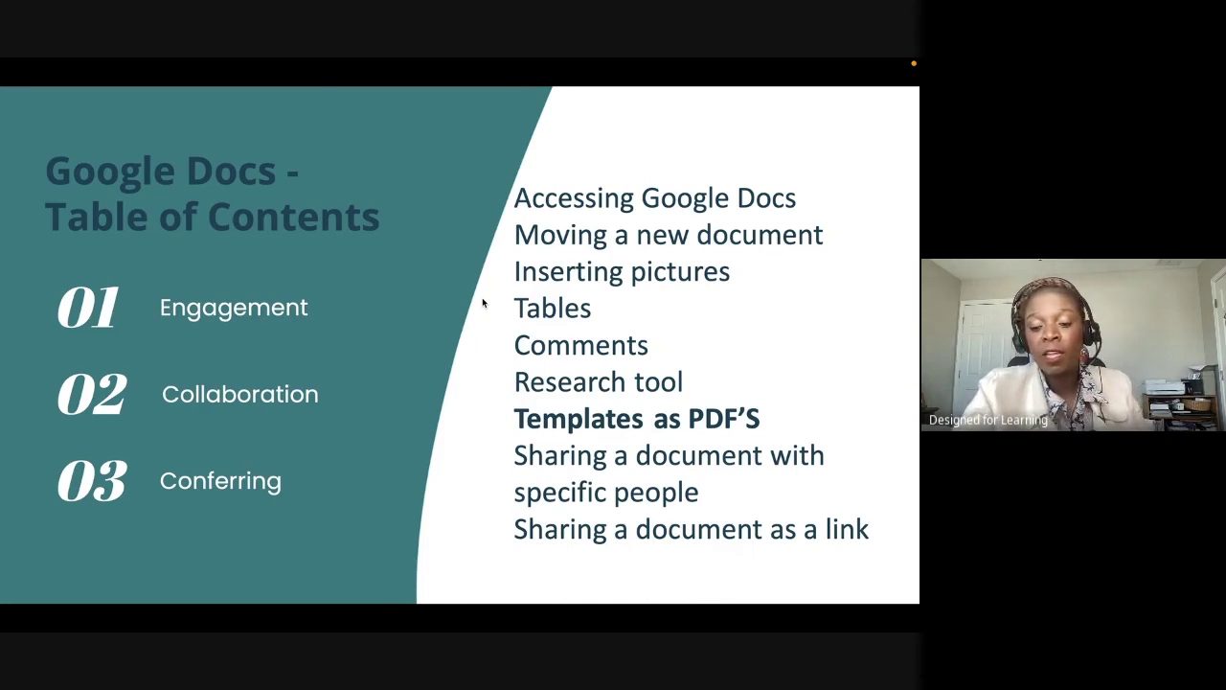
key(Right)
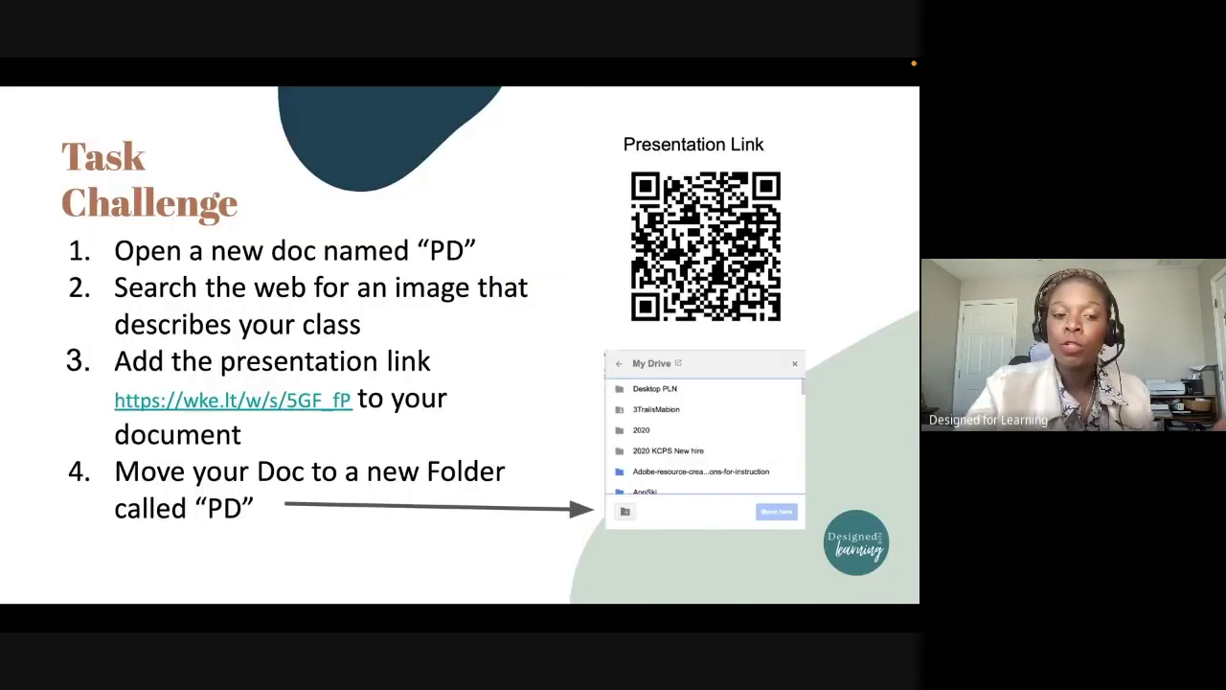